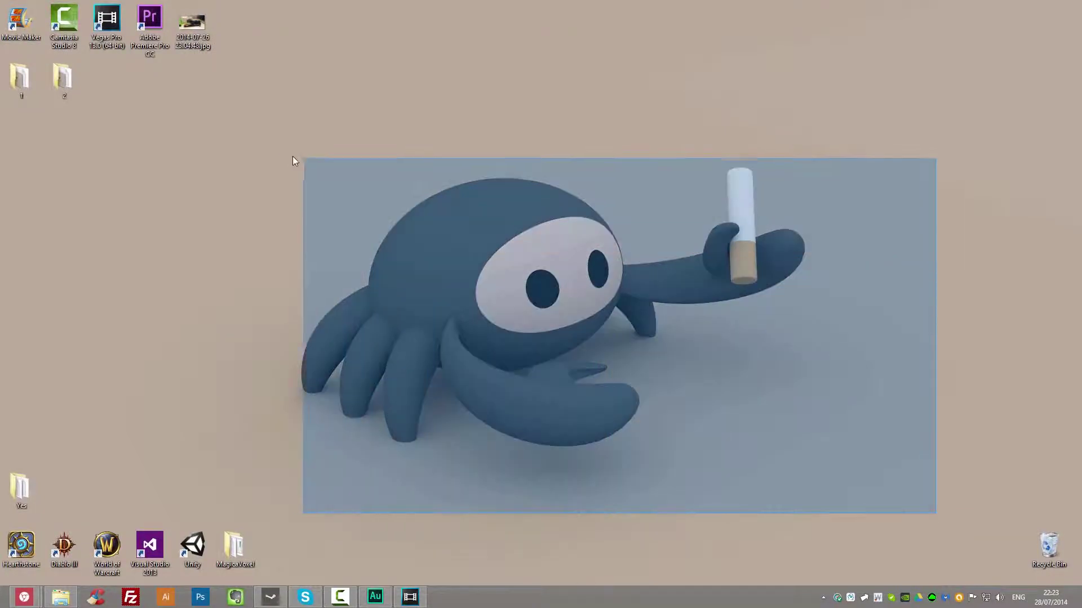
{"action": "left_click_drag", "start_coordinate": [253, 108], "coordinate": [480, 328]}
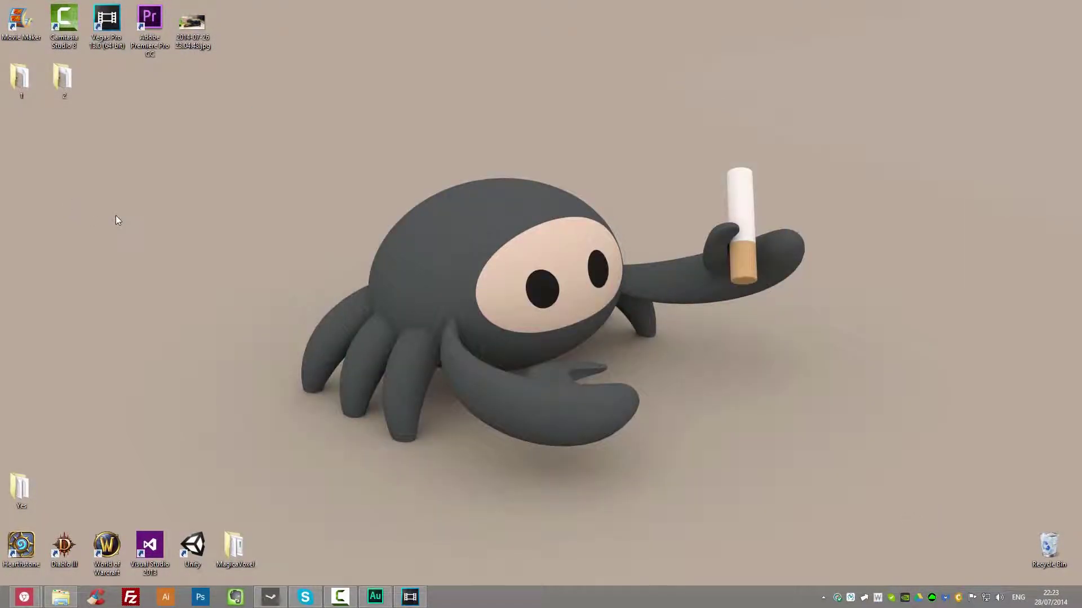
{"action": "left_click", "coordinate": [20, 24]}
{"action": "left_click", "coordinate": [72, 29]}
{"action": "left_click", "coordinate": [110, 27]}
{"action": "left_click", "coordinate": [151, 29]}
{"action": "left_click_drag", "start_coordinate": [227, 89], "coordinate": [909, 440]}
{"action": "left_click_drag", "start_coordinate": [924, 486], "coordinate": [212, 116]}
{"action": "left_click_drag", "start_coordinate": [240, 103], "coordinate": [835, 484]}
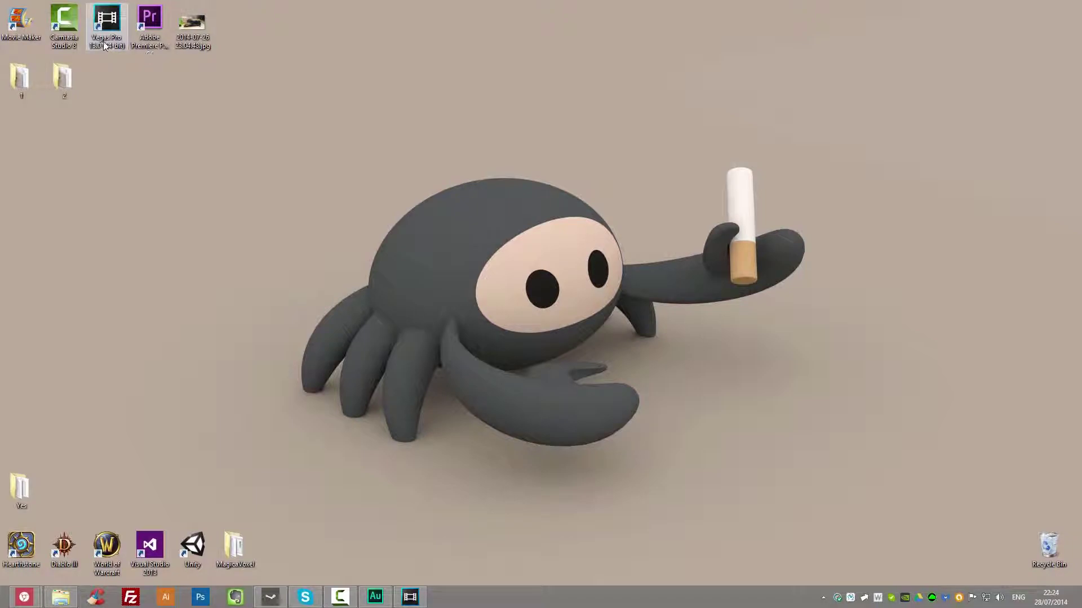
{"action": "left_click", "coordinate": [138, 48]}
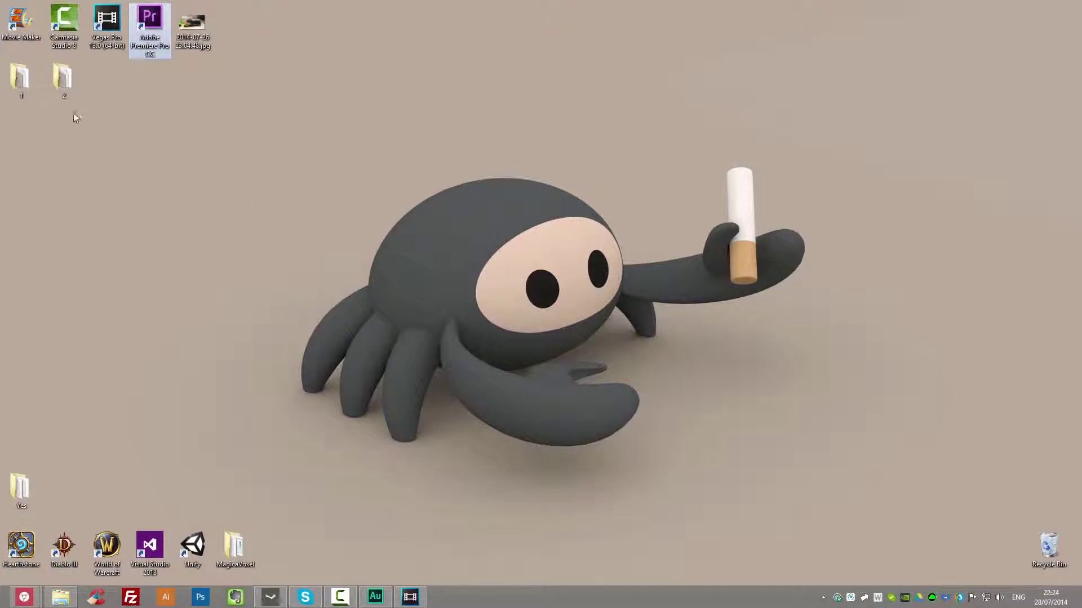
{"action": "left_click_drag", "start_coordinate": [156, 121], "coordinate": [3, 2]}
{"action": "left_click", "coordinate": [233, 161]}
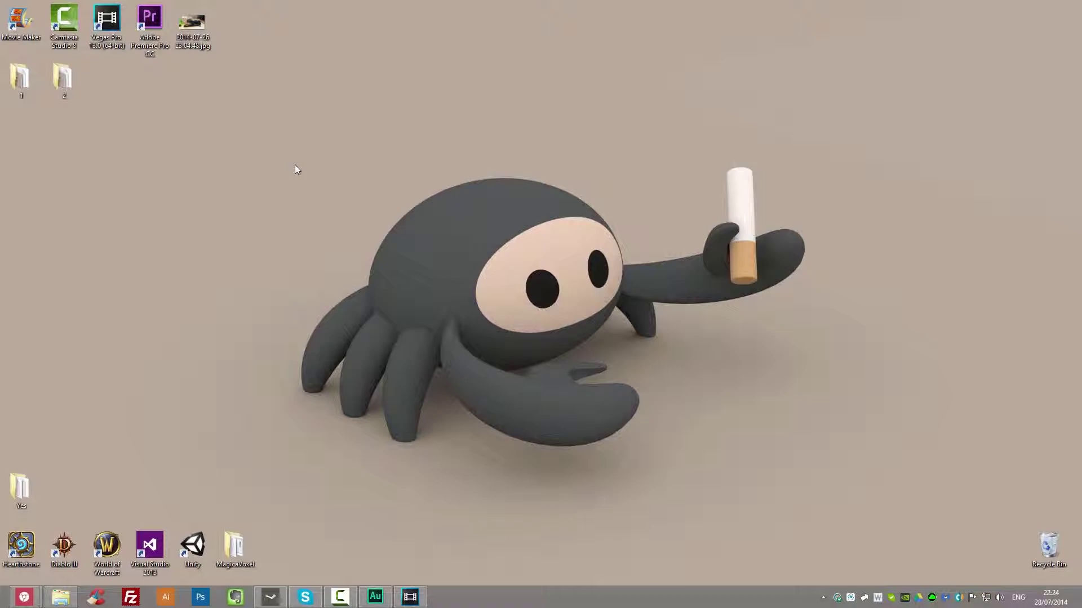
{"action": "left_click_drag", "start_coordinate": [282, 146], "coordinate": [874, 453]}
{"action": "left_click_drag", "start_coordinate": [903, 487], "coordinate": [236, 101]}
{"action": "left_click", "coordinate": [408, 598]}
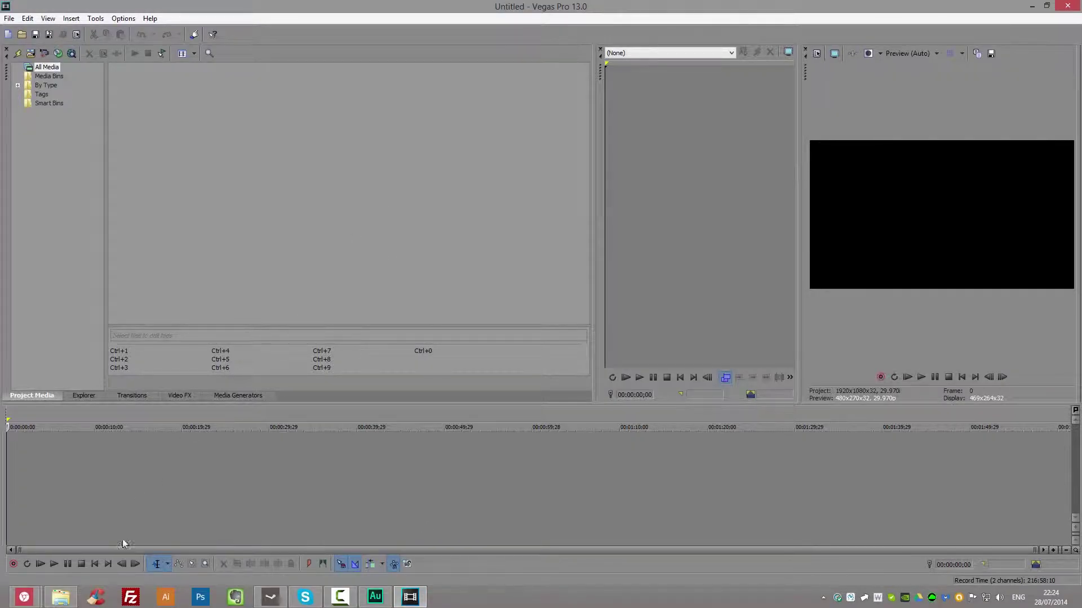
{"action": "left_click", "coordinate": [64, 600]}
{"action": "left_click", "coordinate": [692, 178]}
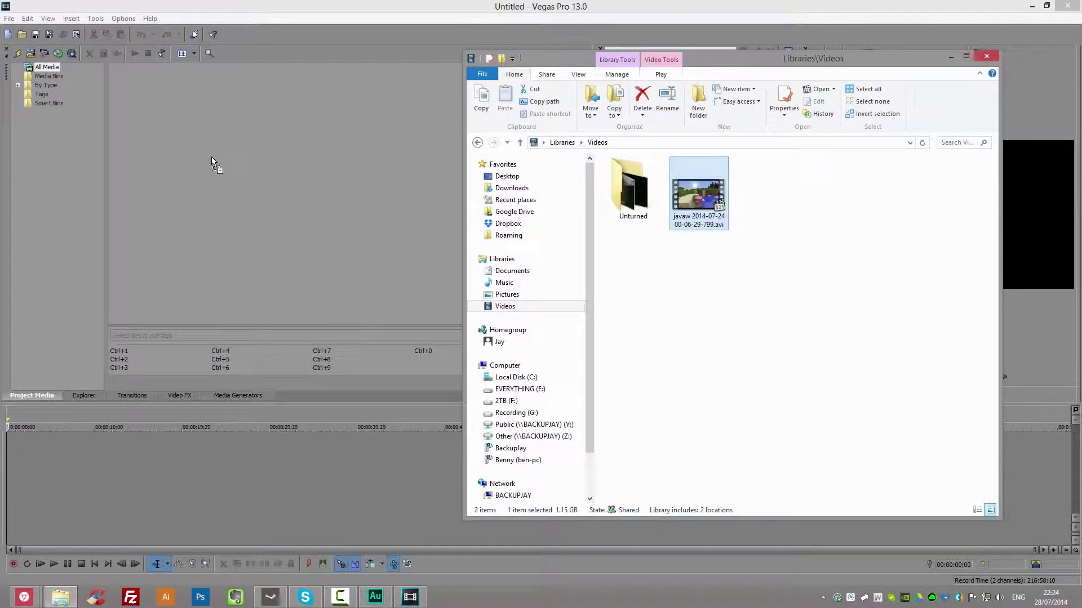
{"action": "left_click_drag", "start_coordinate": [158, 131], "coordinate": [11, 465]}
{"action": "left_click", "coordinate": [950, 56]}
{"action": "left_click", "coordinate": [809, 7]}
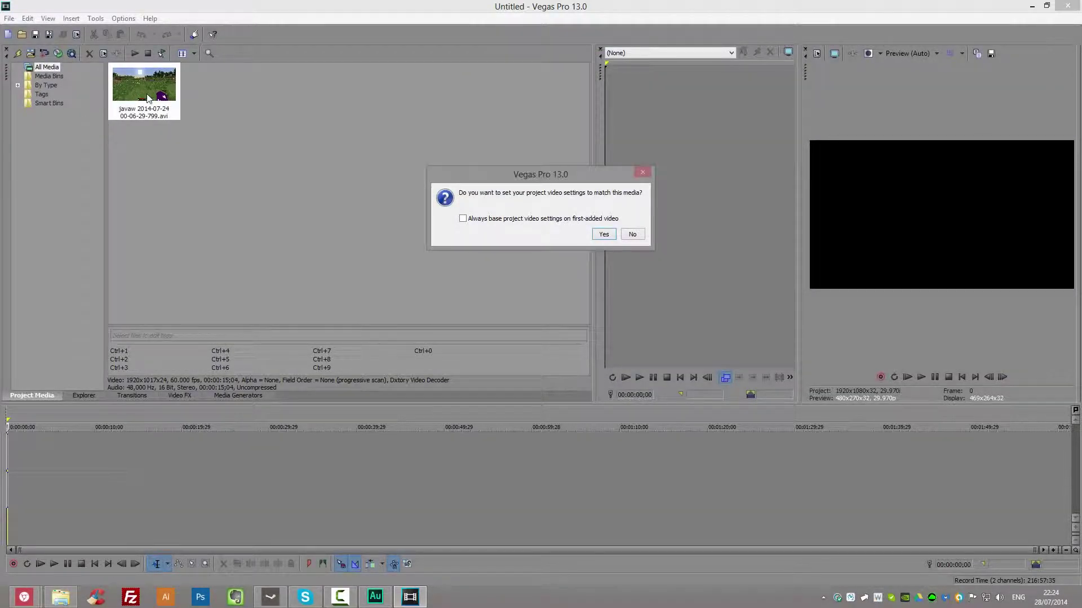
{"action": "left_click", "coordinate": [602, 236]}
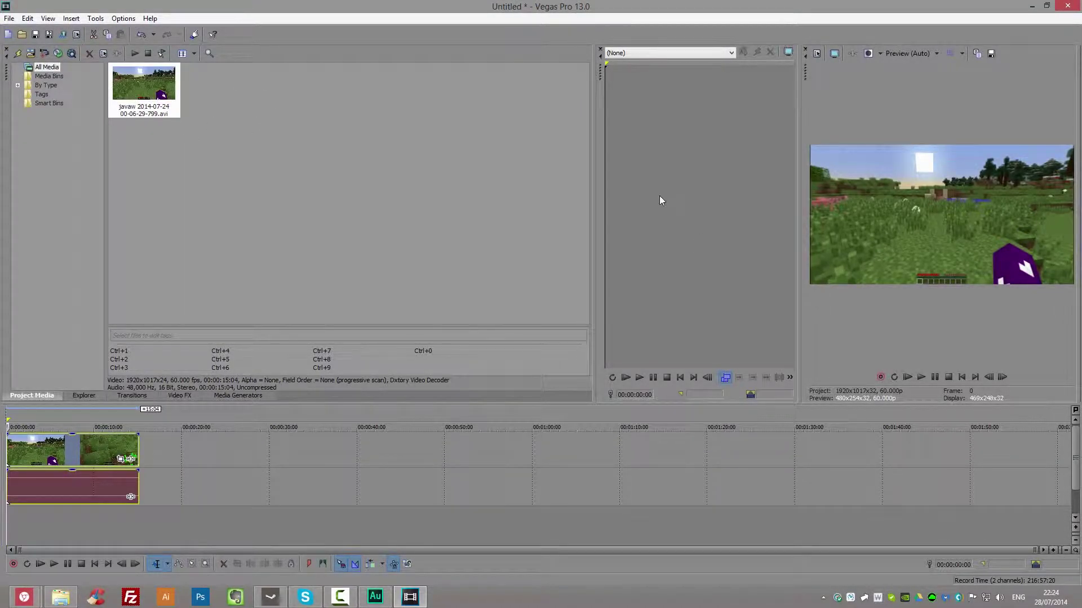
Enlarge the video preview area by narrowing the project media and trimmer areas
{"action": "left_click_drag", "start_coordinate": [599, 222], "coordinate": [253, 222]}
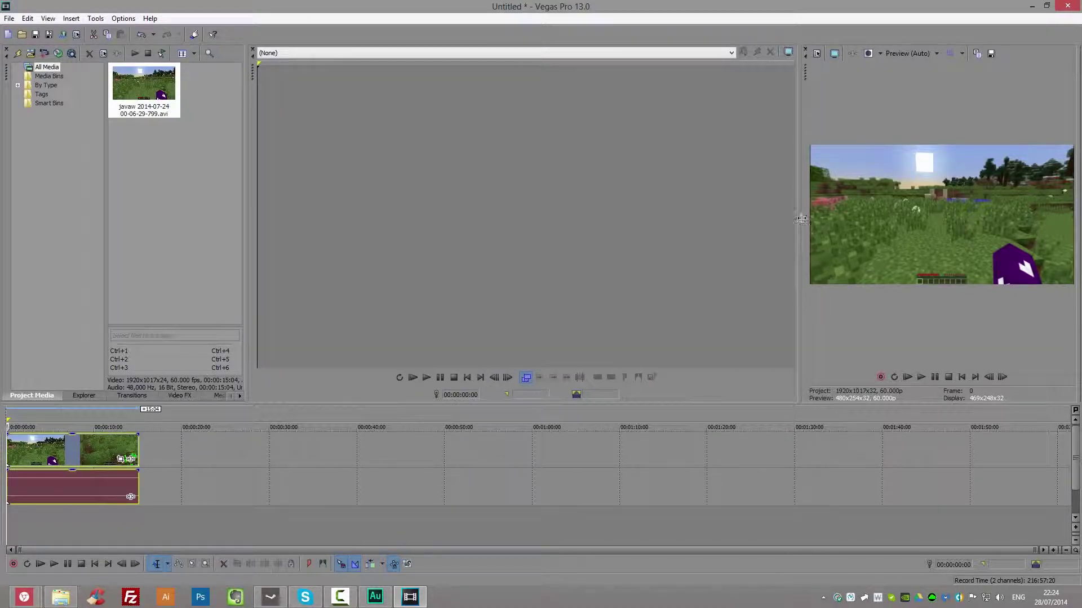
{"action": "left_click_drag", "start_coordinate": [801, 218], "coordinate": [398, 224]}
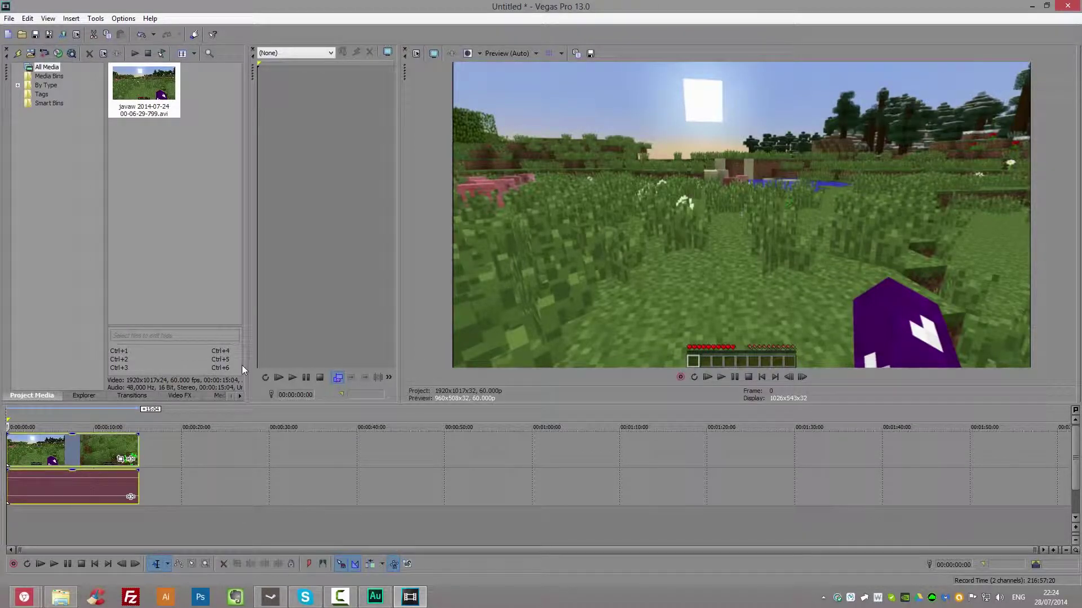
{"action": "left_click_drag", "start_coordinate": [245, 276], "coordinate": [275, 276]}
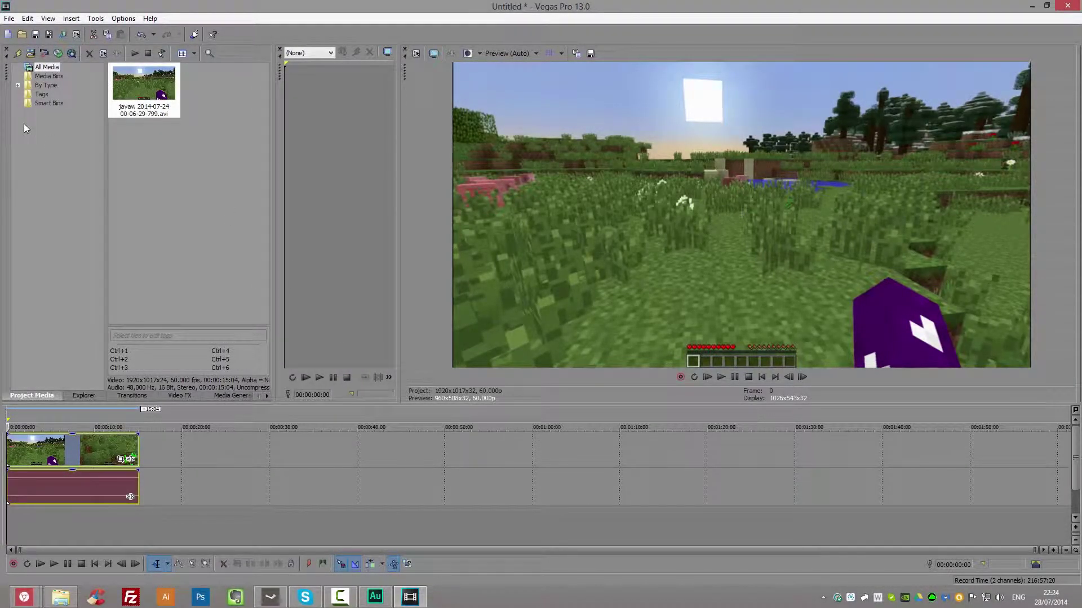
Check the video dimensions in the project properties, especially the height, and close them without changes
{"action": "left_click", "coordinate": [77, 35]}
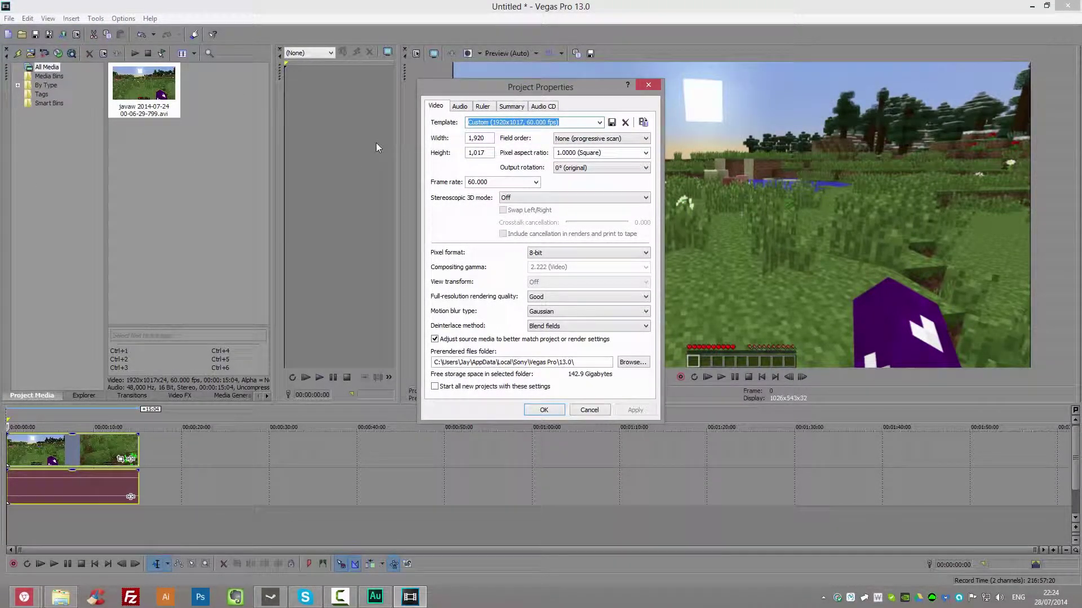
{"action": "left_click", "coordinate": [478, 151]}
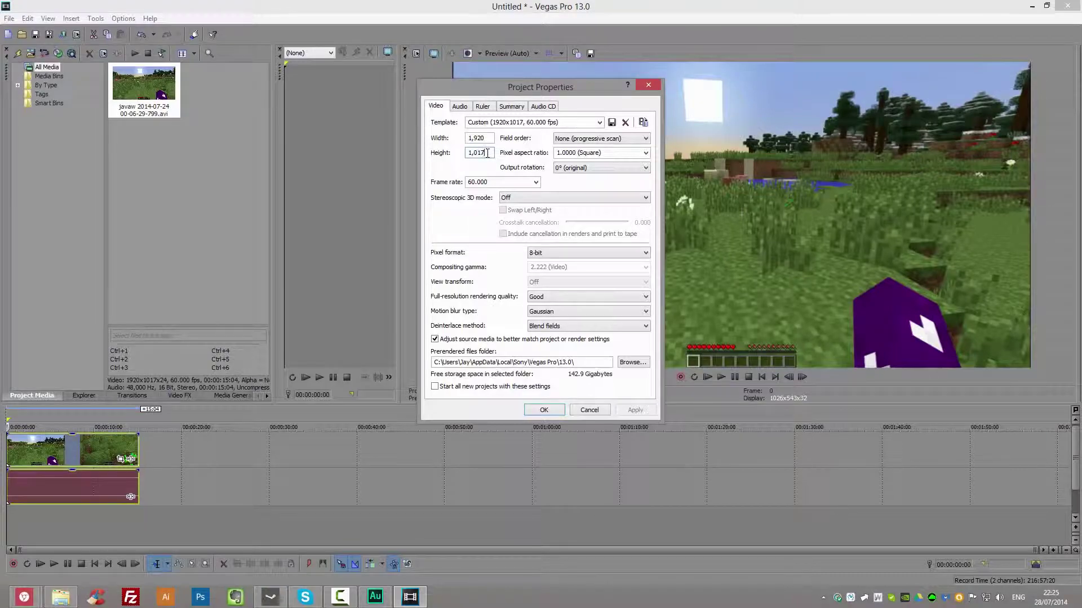
{"action": "left_click_drag", "start_coordinate": [483, 153], "coordinate": [489, 151]}
{"action": "left_click", "coordinate": [648, 85]}
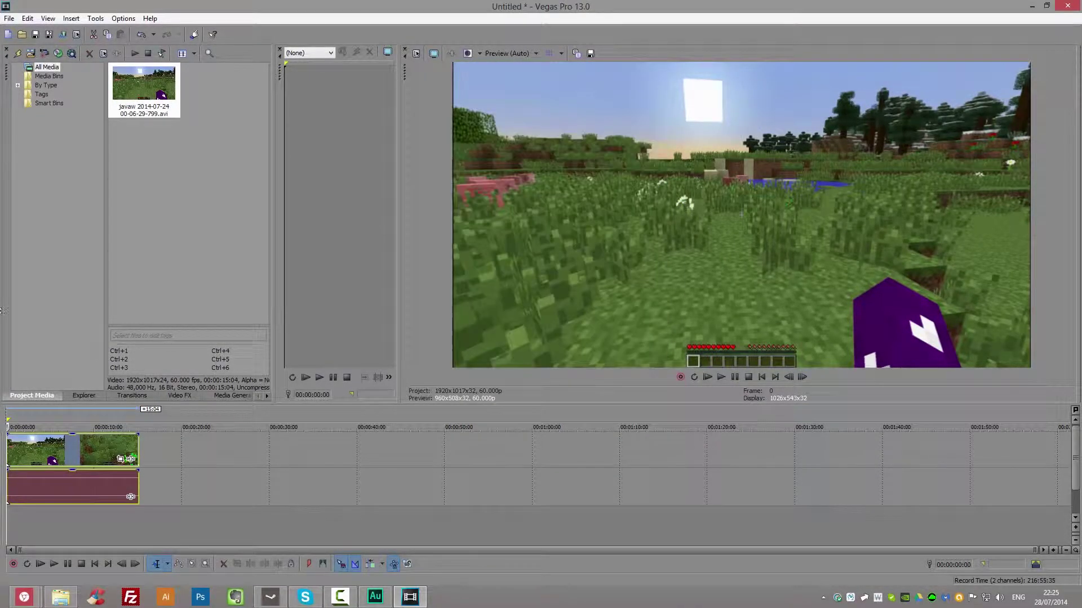
Preview several moments of the gameplay clip on the timeline
{"action": "left_click", "coordinate": [265, 465]}
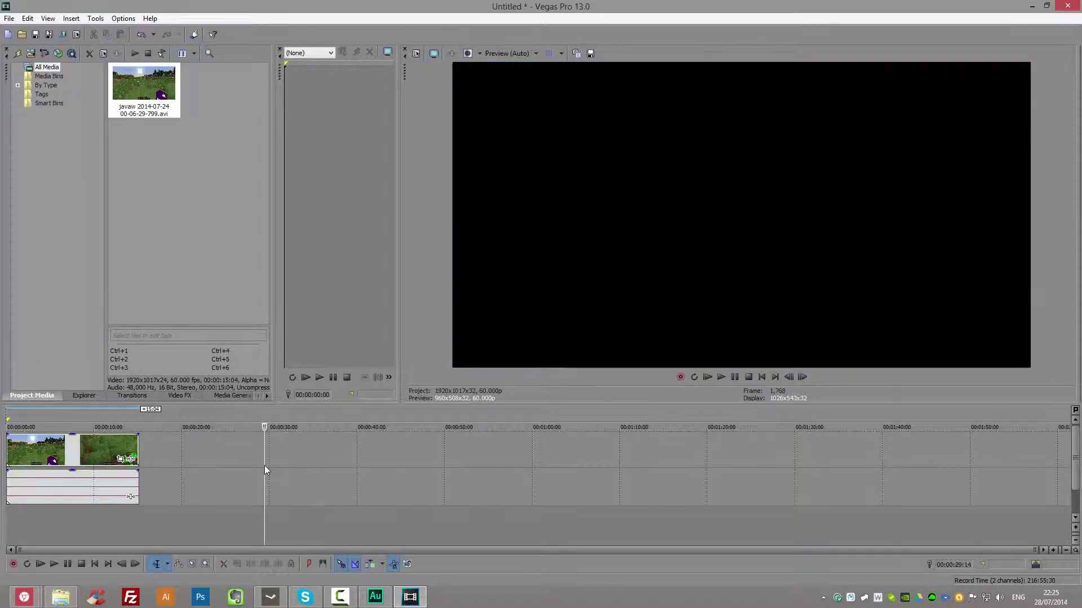
{"action": "left_click", "coordinate": [76, 414]}
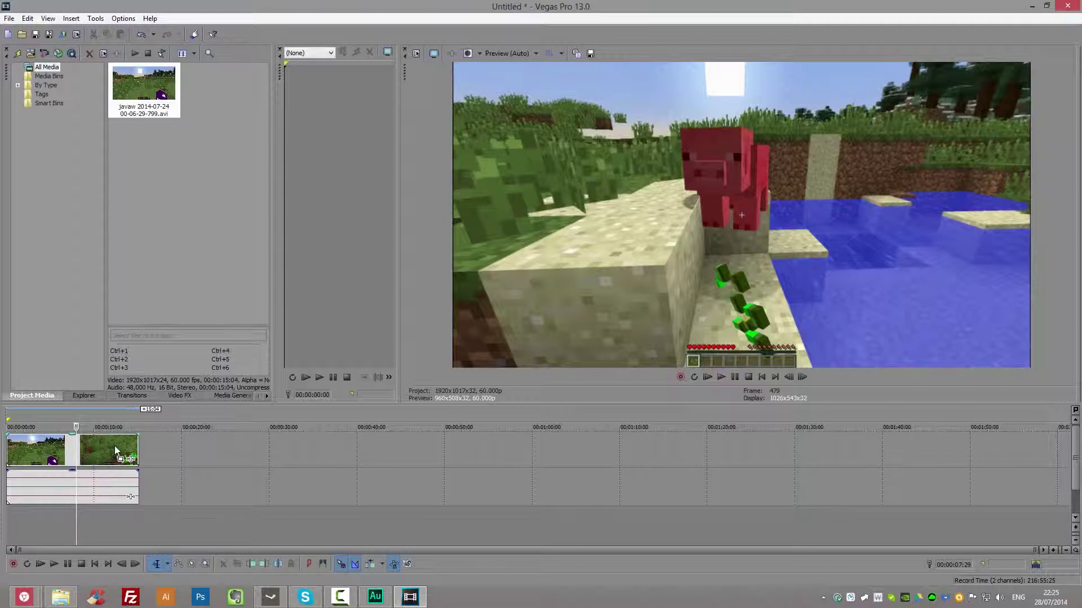
{"action": "left_click", "coordinate": [114, 445]}
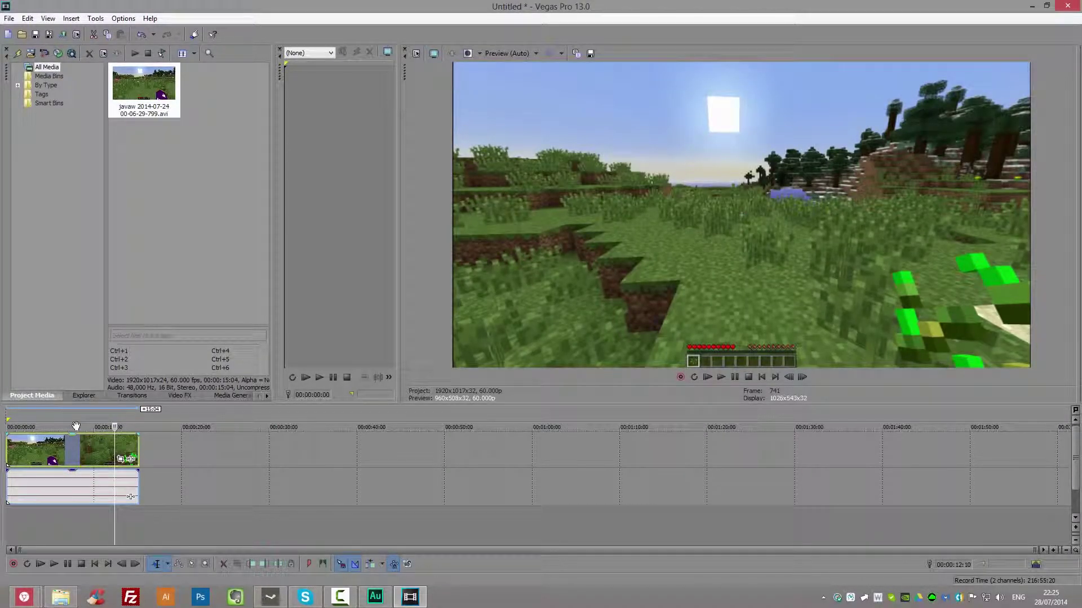
{"action": "left_click_drag", "start_coordinate": [66, 417], "coordinate": [69, 417]}
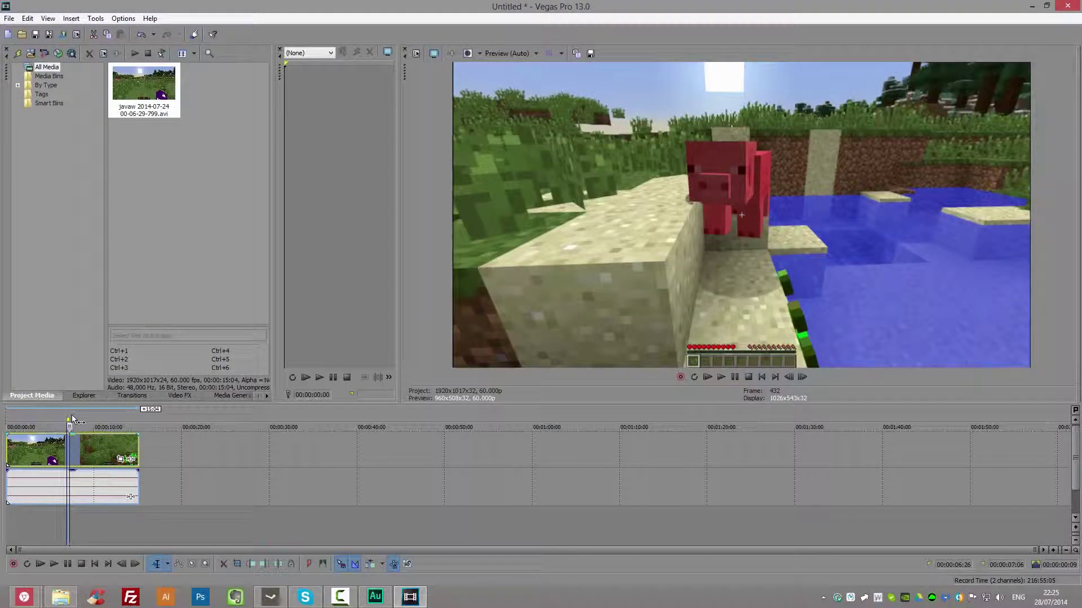
{"action": "left_click", "coordinate": [72, 420]}
Set the video event's resampling to Disable resample in its properties
{"action": "right_click", "coordinate": [102, 459]}
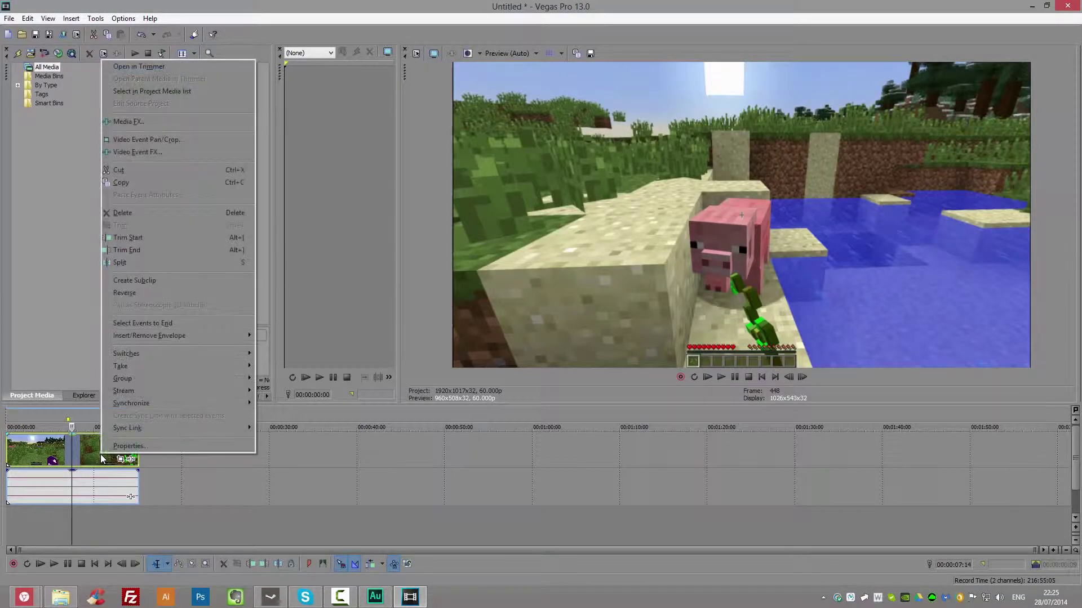
{"action": "left_click", "coordinate": [129, 446]}
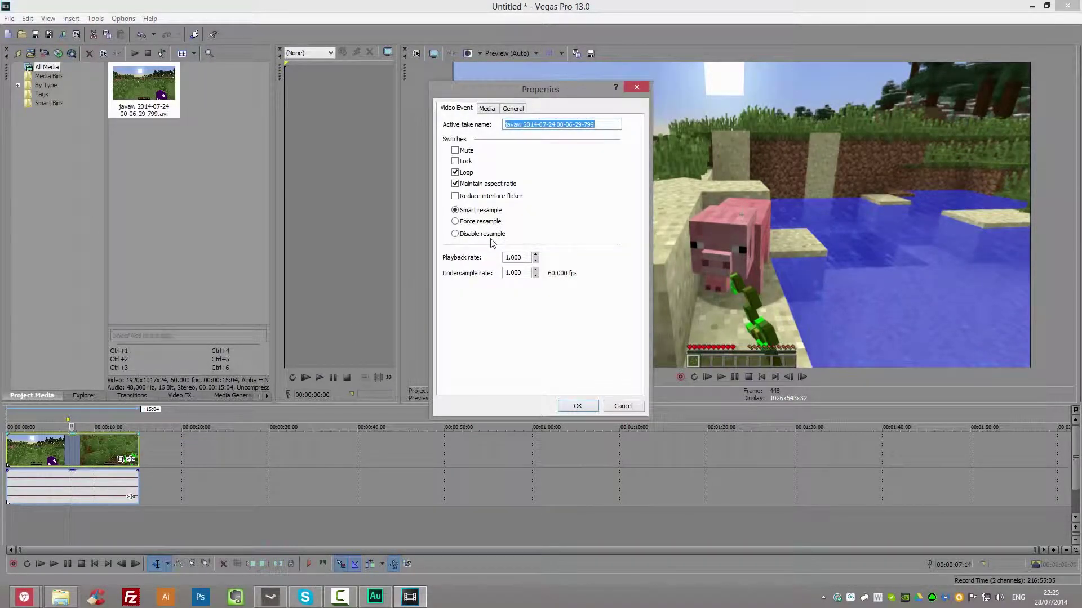
{"action": "left_click", "coordinate": [483, 236]}
{"action": "left_click", "coordinate": [578, 405]}
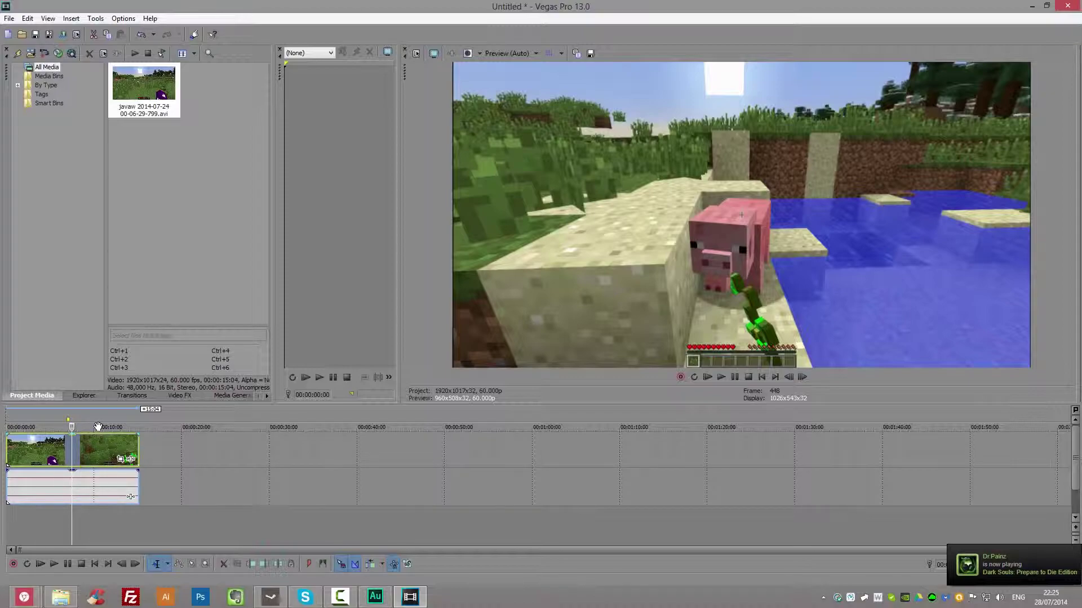
Select all events on the timeline and open the Render As settings with the Windows Media Video V11 templates expanded
{"action": "key", "text": "ctrl+a"}
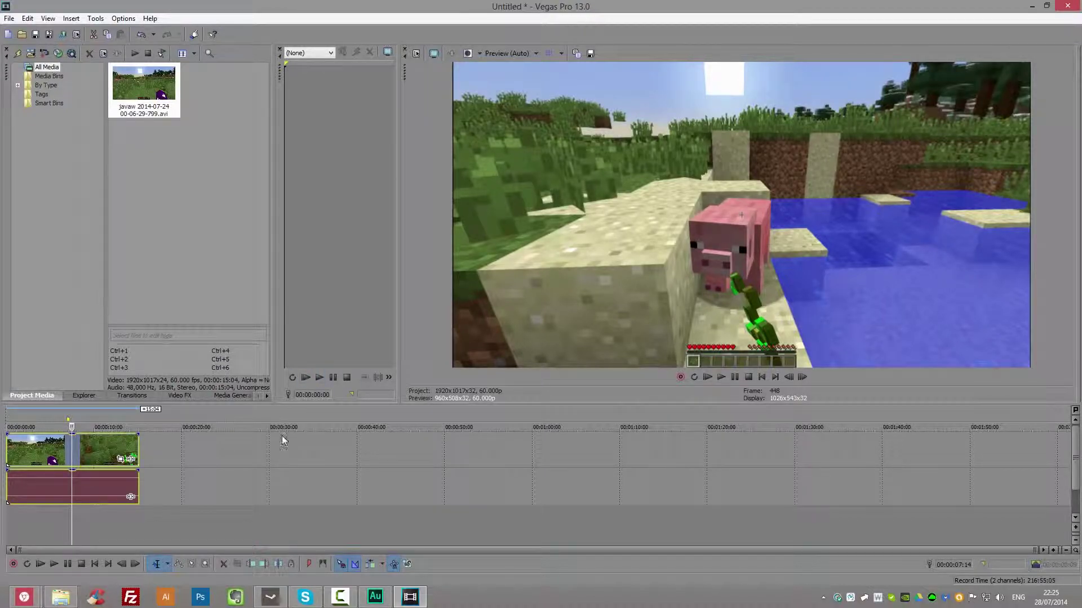
{"action": "left_click", "coordinate": [63, 35]}
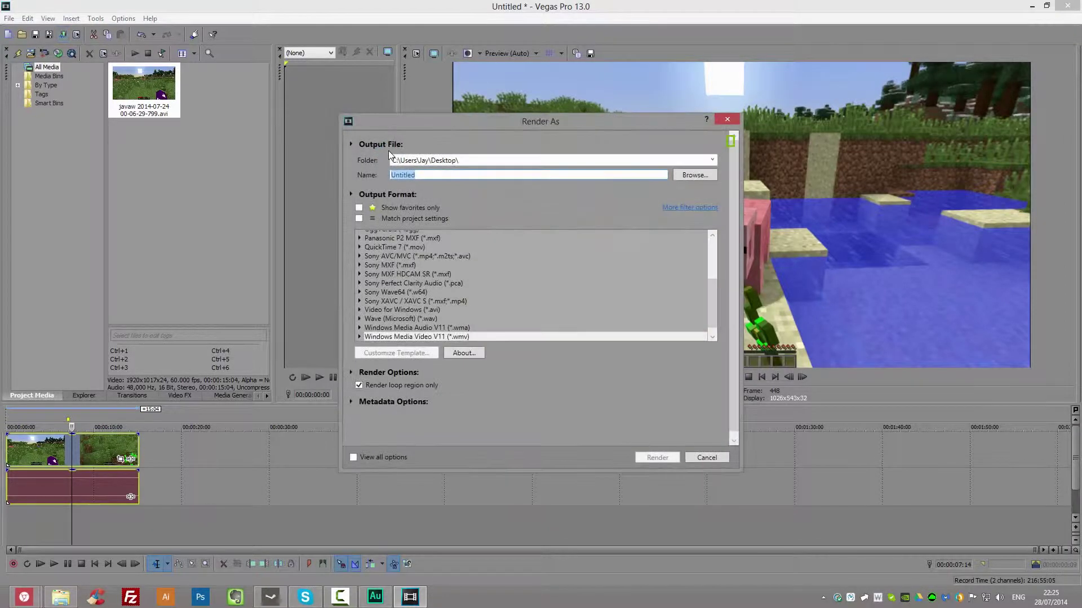
{"action": "scroll", "coordinate": [712, 305], "scroll_direction": "down", "scroll_amount": 1}
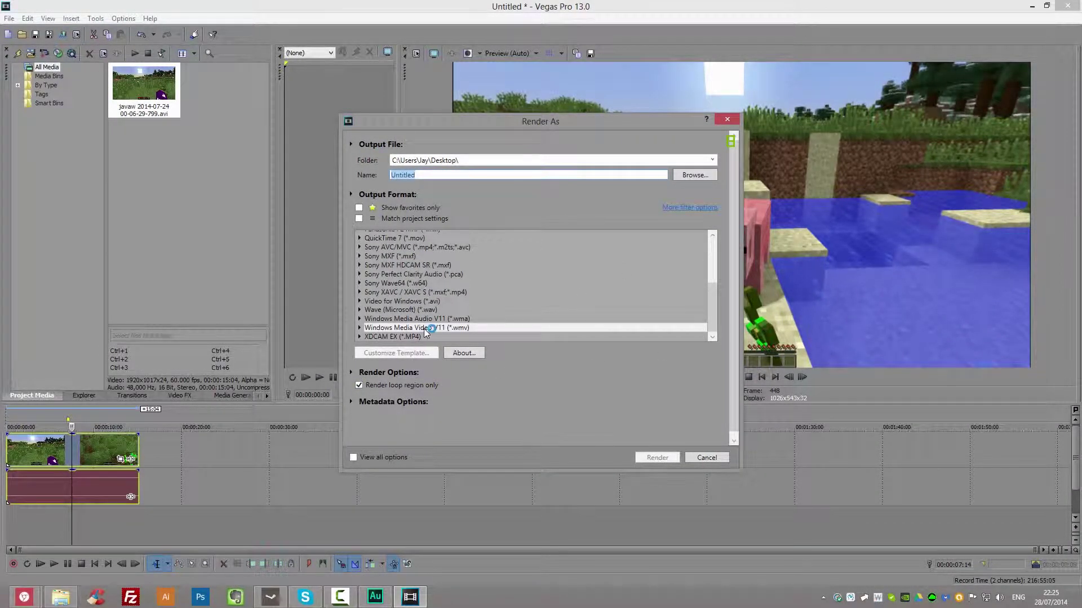
{"action": "left_click", "coordinate": [358, 328]}
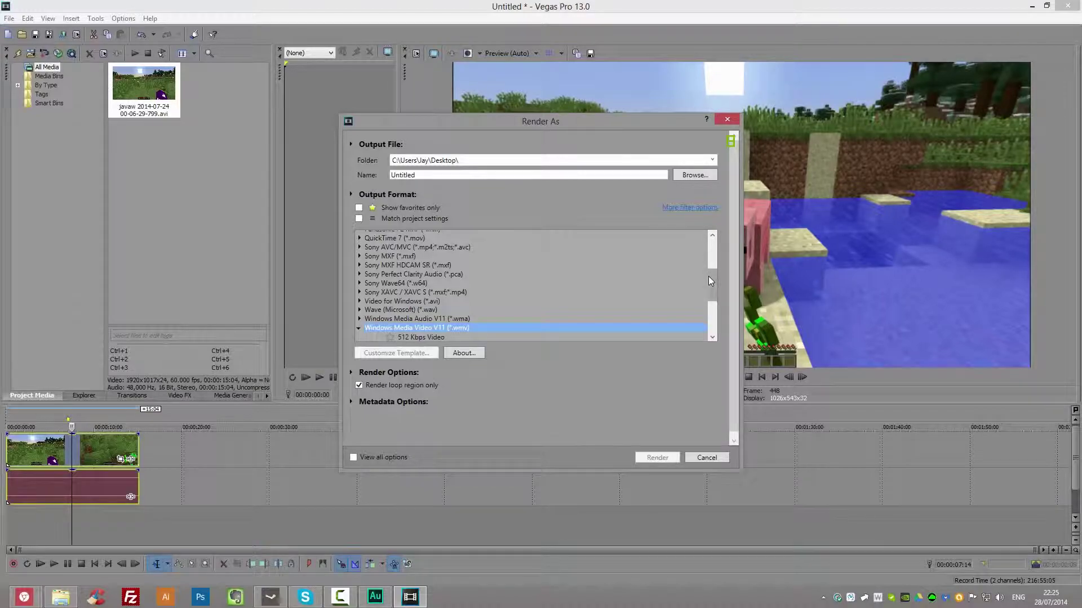
Choose the 8 Mbps HD 1080-30p Video template as the render format
{"action": "left_click_drag", "start_coordinate": [709, 276], "coordinate": [715, 313]}
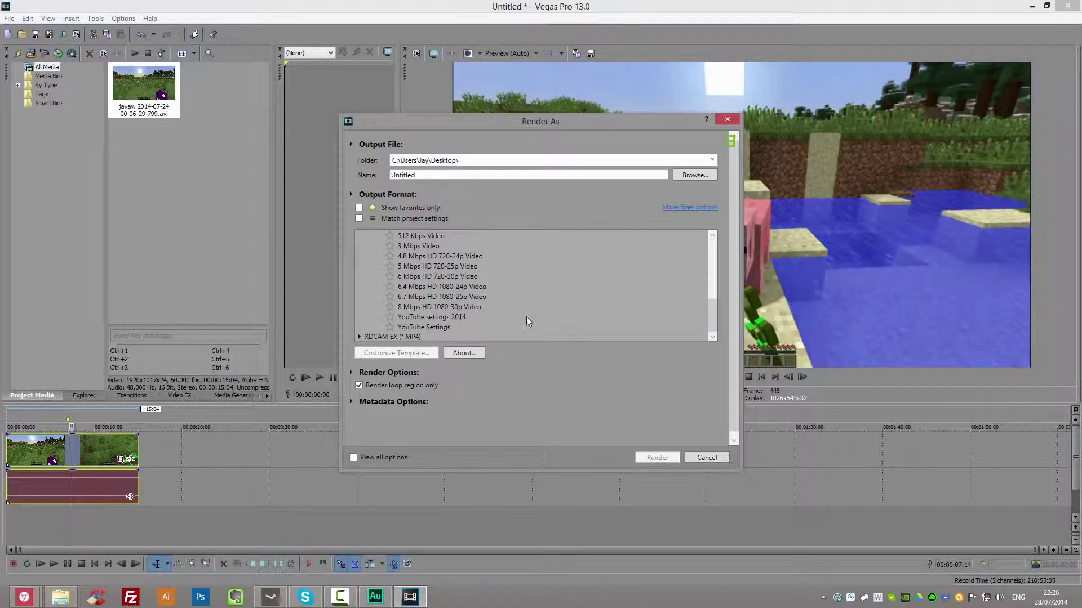
{"action": "left_click", "coordinate": [452, 325]}
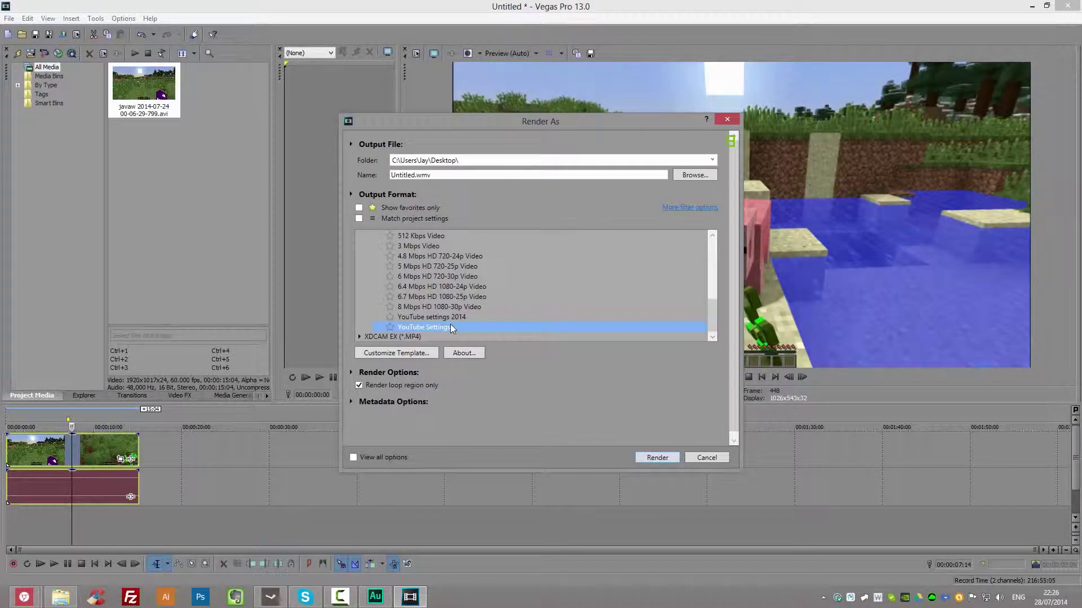
{"action": "left_click", "coordinate": [453, 316]}
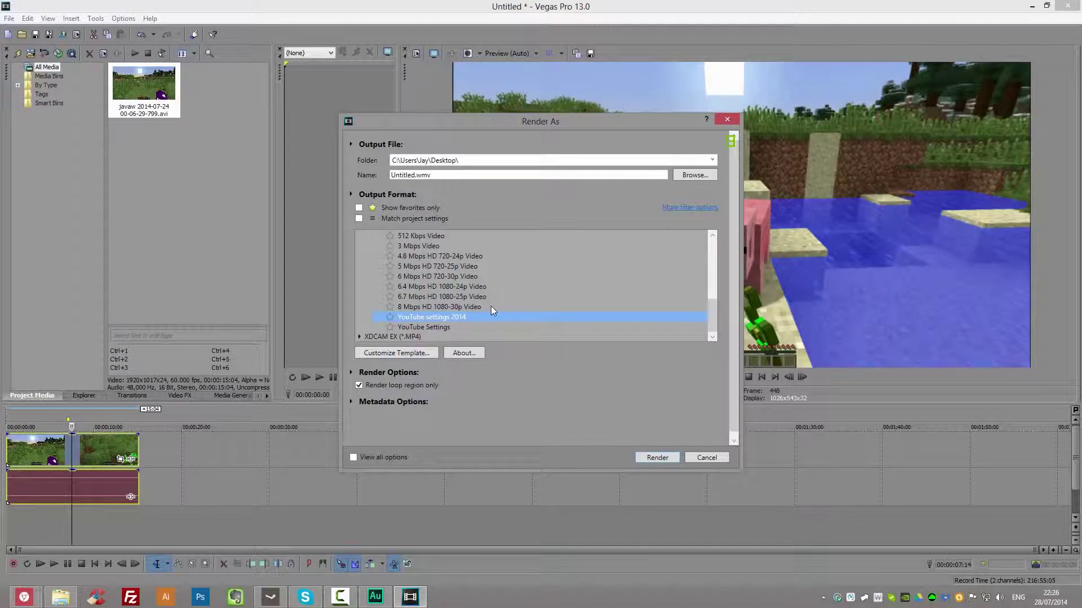
{"action": "left_click", "coordinate": [470, 308]}
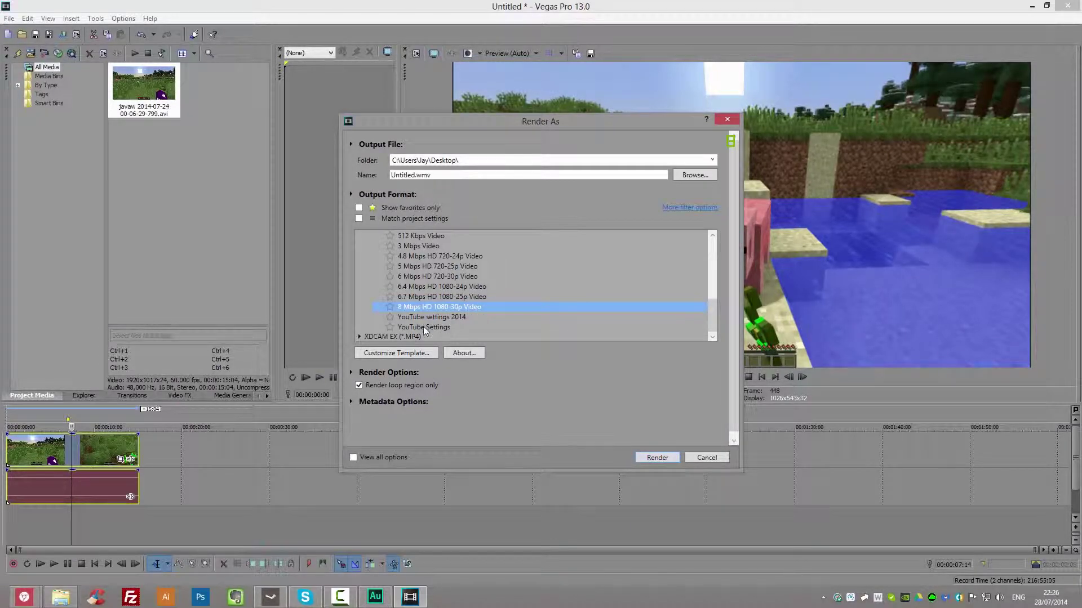
{"action": "left_click", "coordinate": [425, 256]}
{"action": "left_click", "coordinate": [415, 244]}
{"action": "left_click", "coordinate": [445, 308]}
Customize the chosen render template and save it under the name "YouTube setting #3"
{"action": "left_click", "coordinate": [401, 354]}
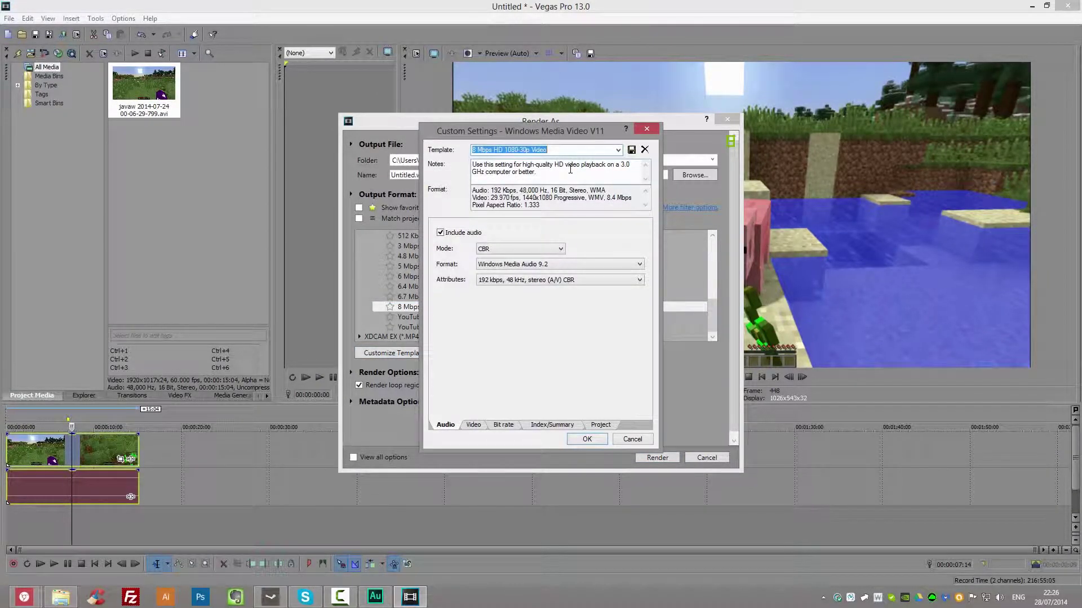
{"action": "type", "text": "YouTube setting #3"}
{"action": "left_click", "coordinate": [631, 150]}
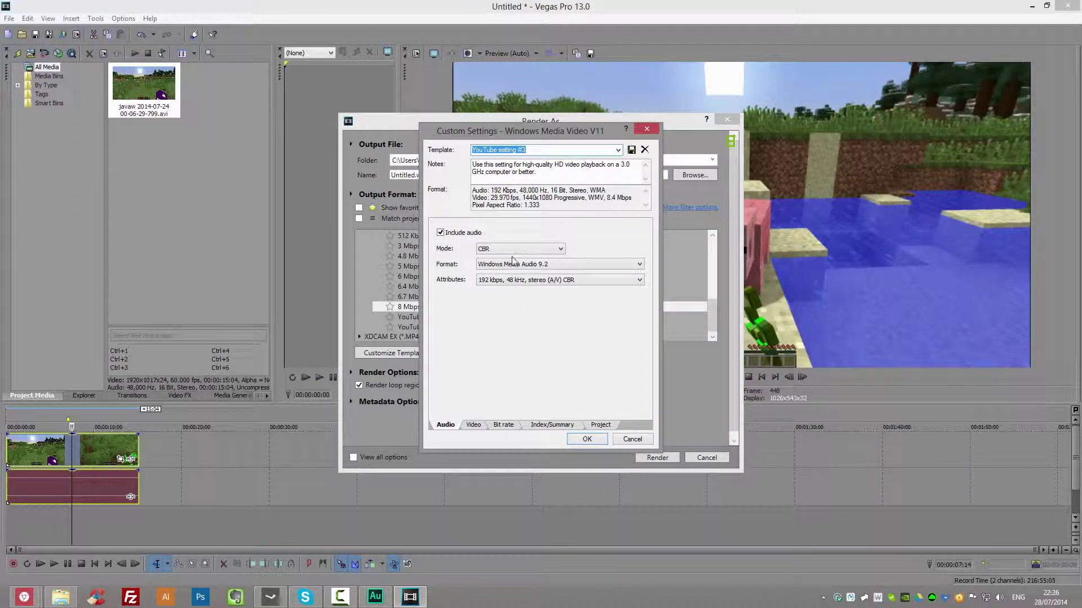
Keep the audio mode at CBR with Windows Media Audio 9.2 and set its attributes to 320 kbps, 44 kHz, stereo (A/V) CBR
{"action": "left_click", "coordinate": [501, 249]}
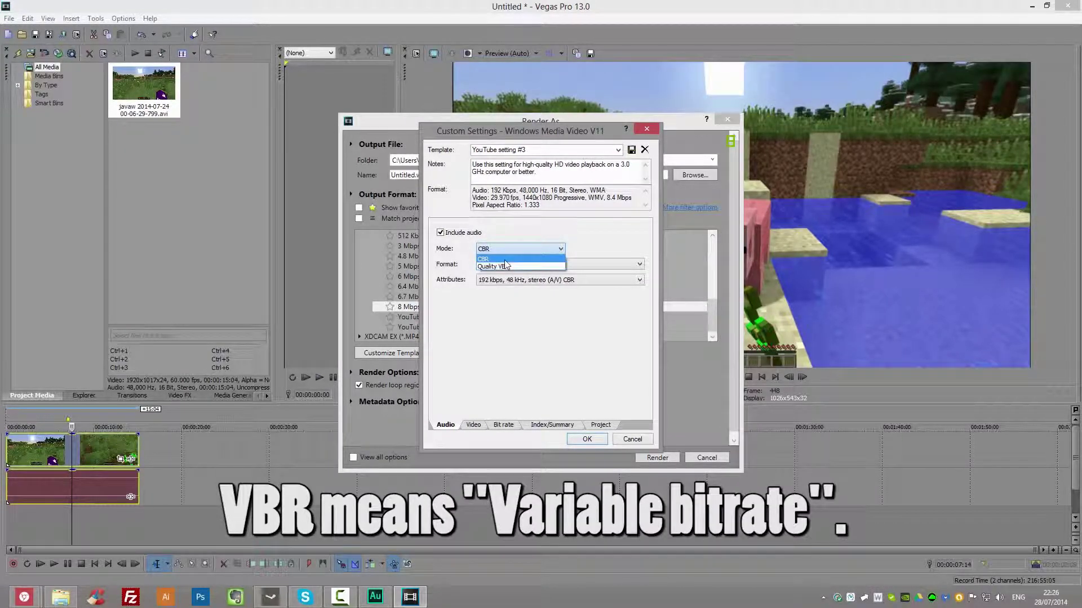
{"action": "left_click", "coordinate": [513, 236]}
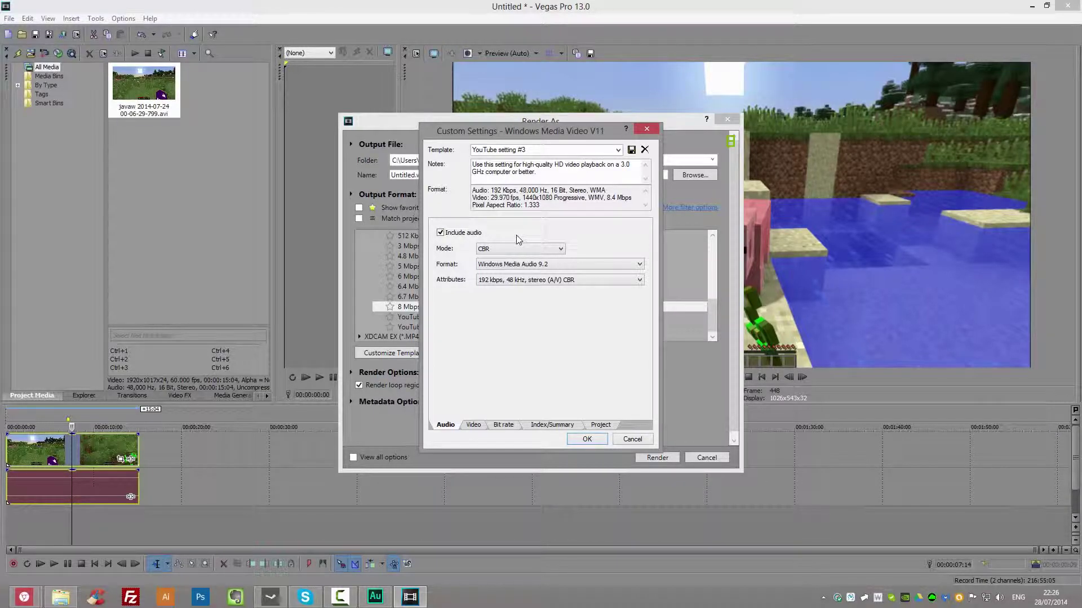
{"action": "left_click", "coordinate": [510, 267]}
{"action": "left_click", "coordinate": [516, 319]}
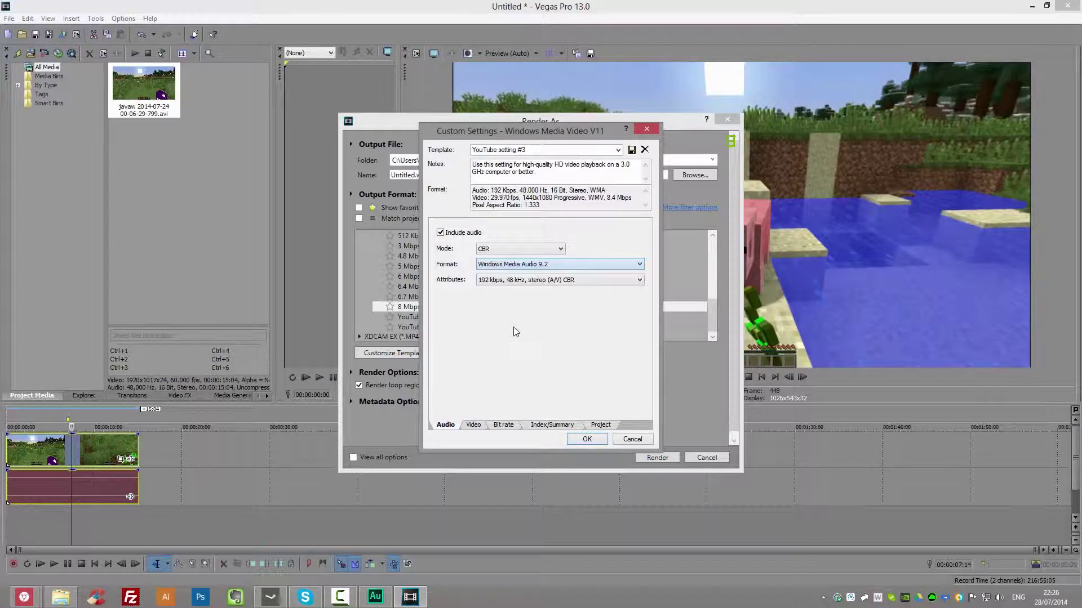
{"action": "left_click", "coordinate": [544, 280]}
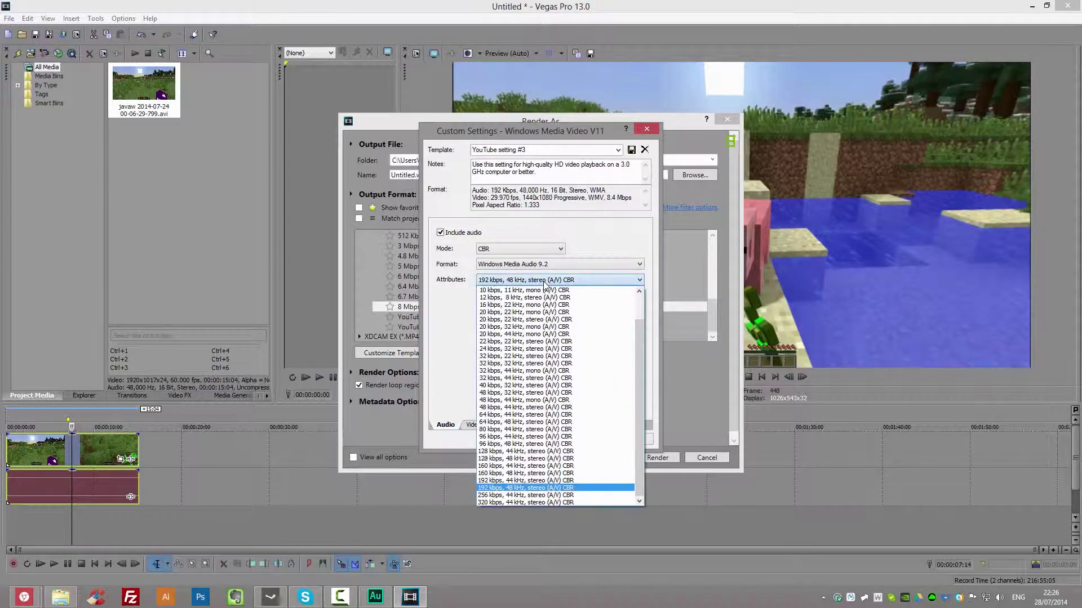
{"action": "left_click", "coordinate": [535, 504]}
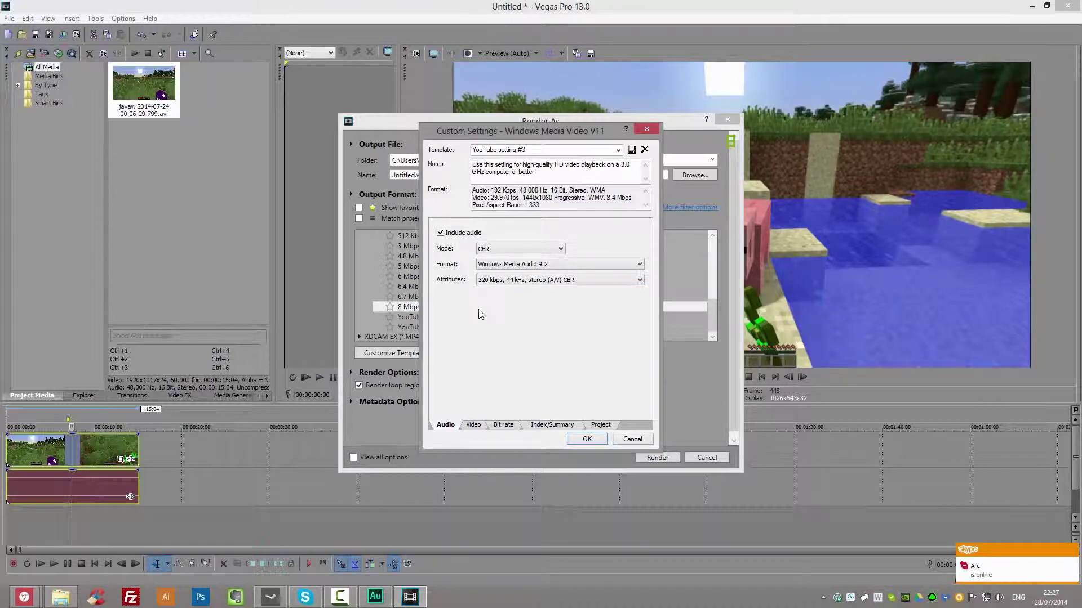
Keep the video mode at CBR and set a custom image size 1920 pixels wide with a 1.000 (Square) pixel aspect ratio
{"action": "left_click", "coordinate": [473, 425]}
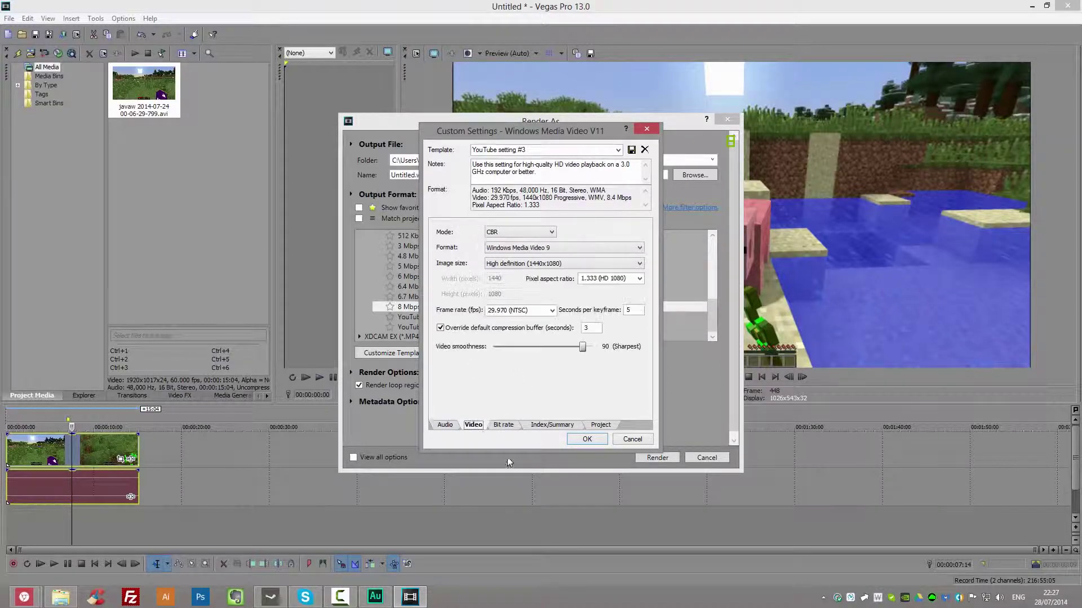
{"action": "left_click", "coordinate": [514, 233]}
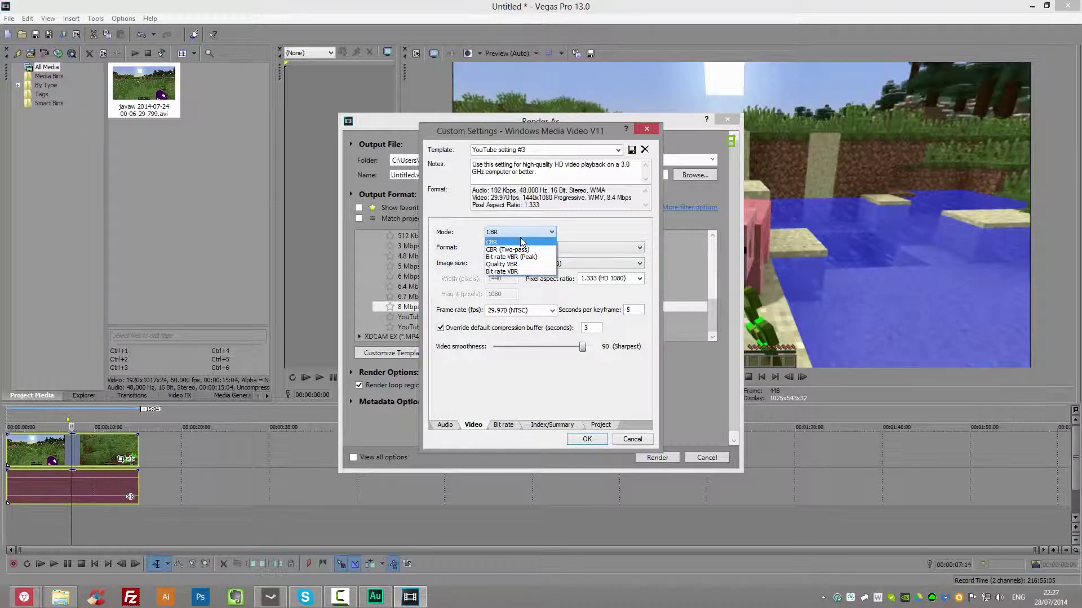
{"action": "left_click", "coordinate": [515, 242]}
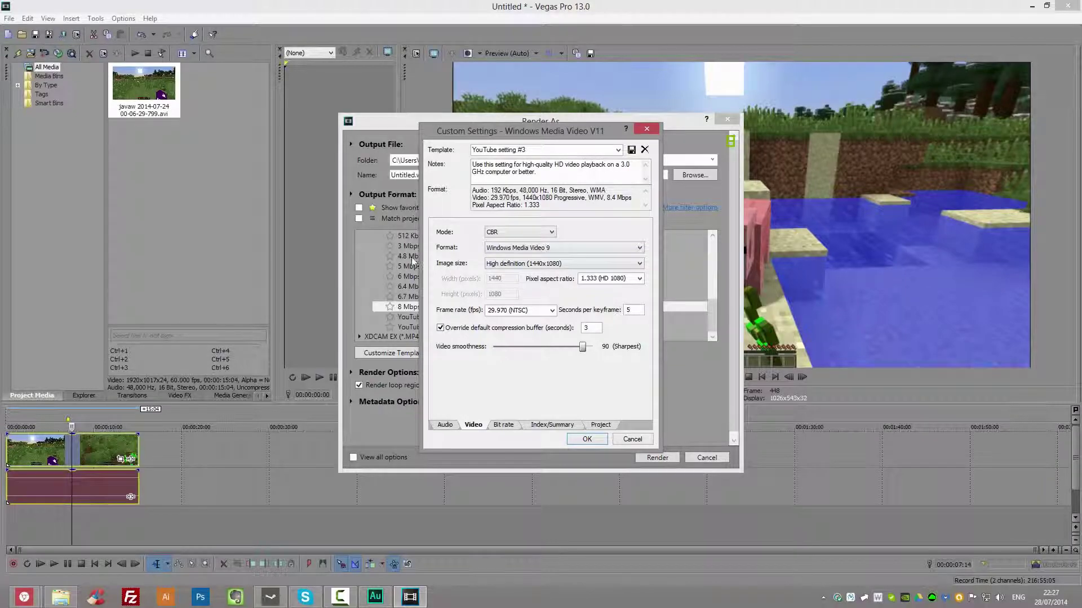
{"action": "left_click", "coordinate": [557, 263]}
{"action": "left_click", "coordinate": [502, 326]}
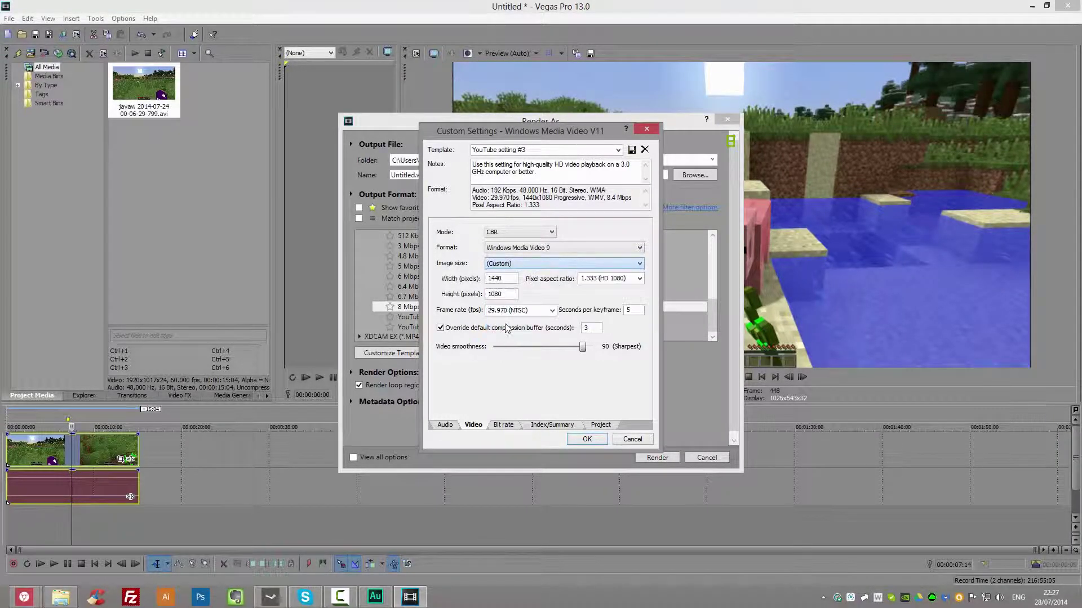
{"action": "double_click", "coordinate": [499, 279]}
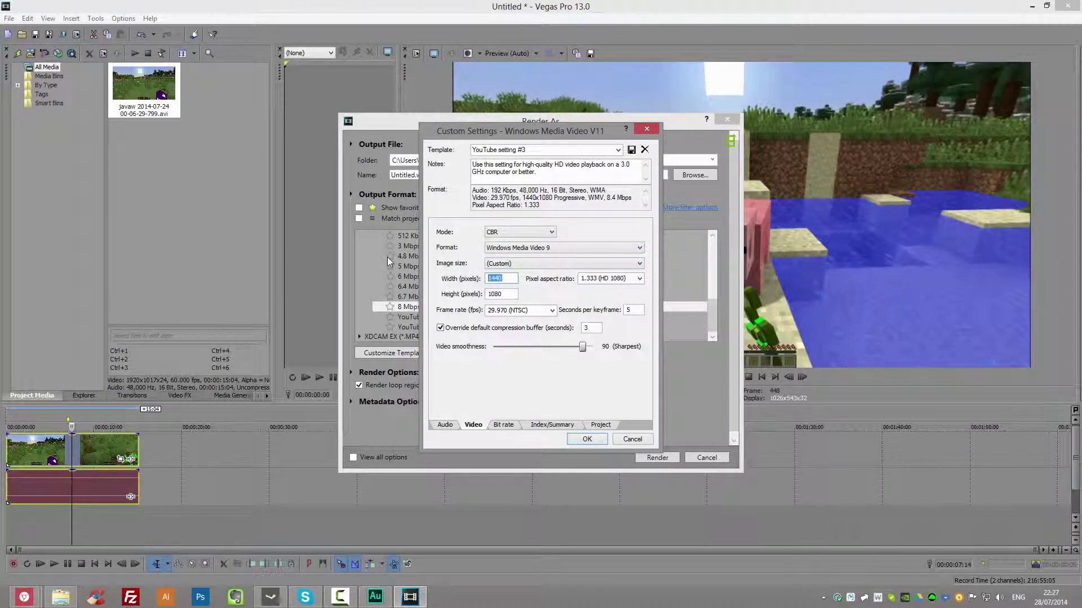
{"action": "type", "text": "1920"}
{"action": "key", "text": "Tab"}
{"action": "left_click", "coordinate": [640, 278]}
{"action": "left_click", "coordinate": [600, 287]}
Keep the frame rate at 29.970 (NTSC) and set the seconds per keyframe to 0
{"action": "left_click", "coordinate": [552, 309]}
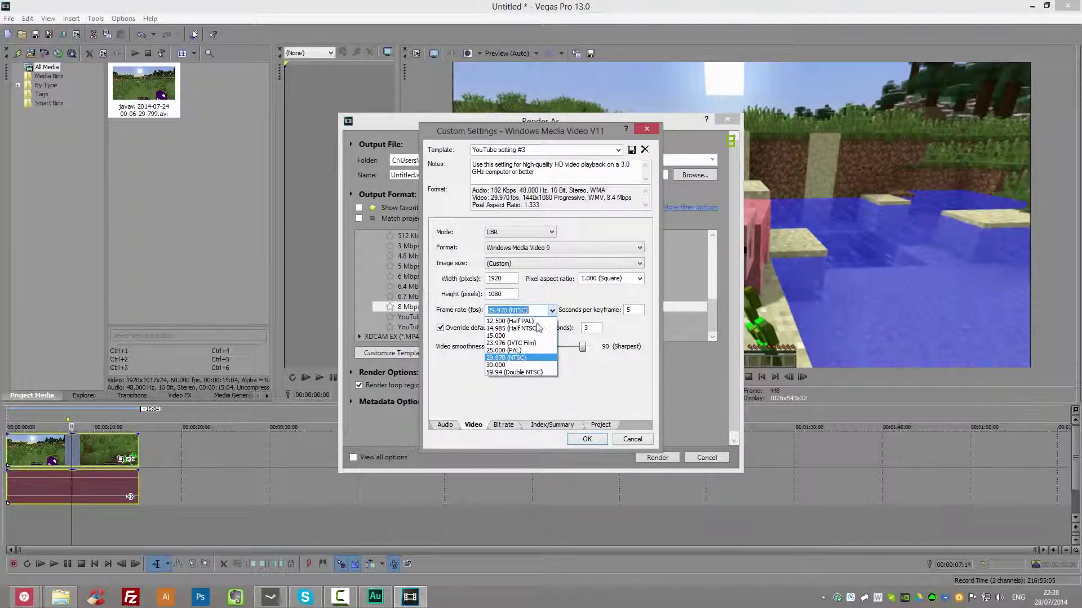
{"action": "left_click", "coordinate": [563, 288]}
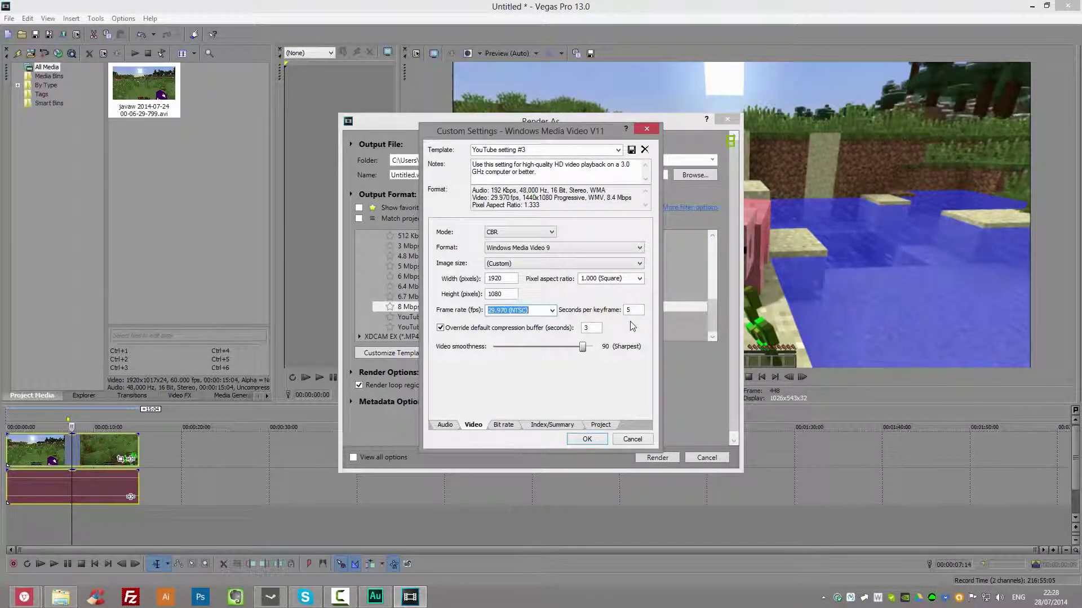
{"action": "key", "text": "Tab"}
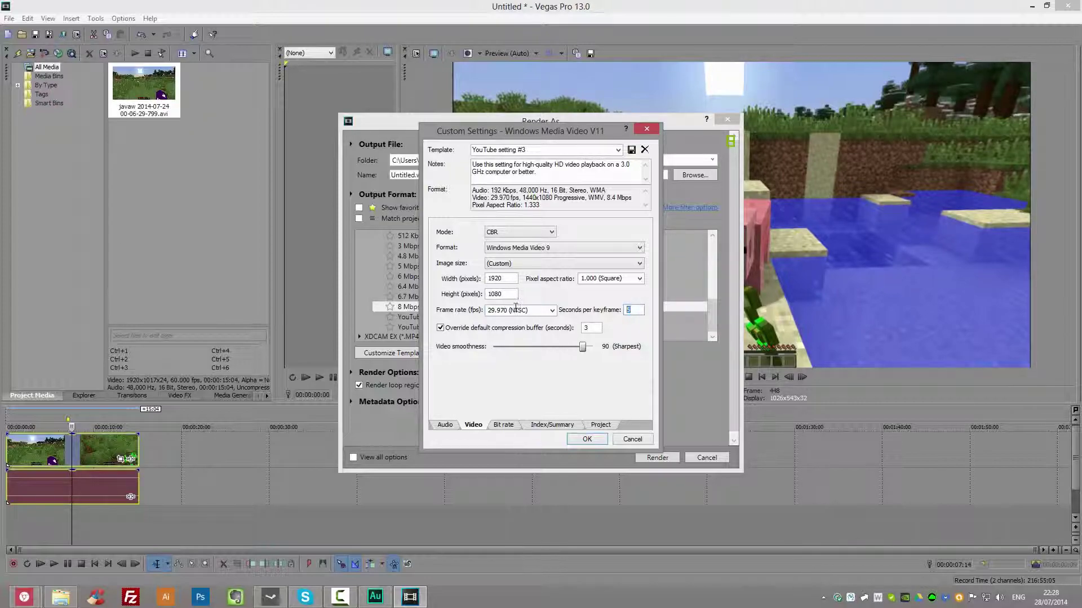
{"action": "left_click", "coordinate": [627, 310]}
Set the video smoothness to 0 (Smoothest)
{"action": "left_click_drag", "start_coordinate": [584, 348], "coordinate": [643, 354]}
{"action": "left_click_drag", "start_coordinate": [592, 346], "coordinate": [132, 359]}
{"action": "left_click_drag", "start_coordinate": [493, 346], "coordinate": [693, 373]}
{"action": "left_click_drag", "start_coordinate": [594, 350], "coordinate": [348, 362]}
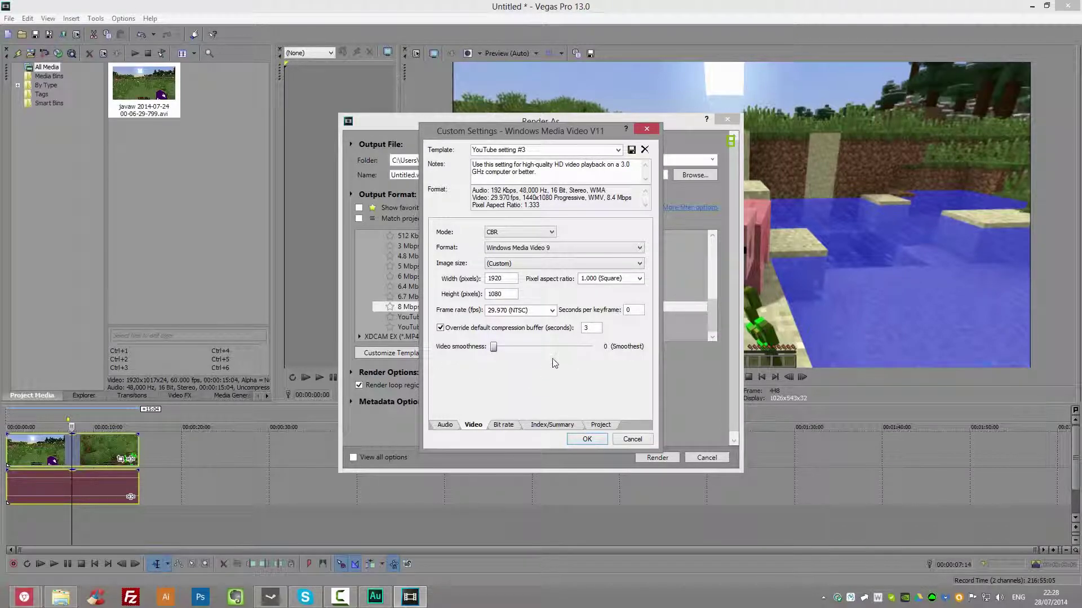
{"action": "left_click_drag", "start_coordinate": [494, 350], "coordinate": [397, 346]}
Set the Internet/LAN target bit rate to 55 M
{"action": "left_click", "coordinate": [503, 425]}
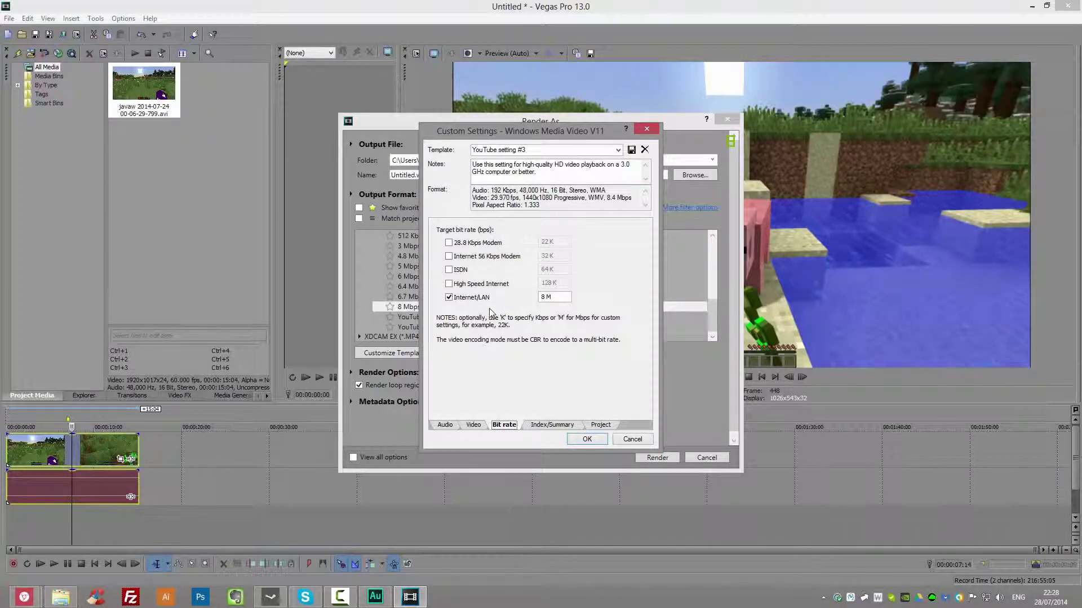
{"action": "left_click_drag", "start_coordinate": [513, 134], "coordinate": [767, 143]}
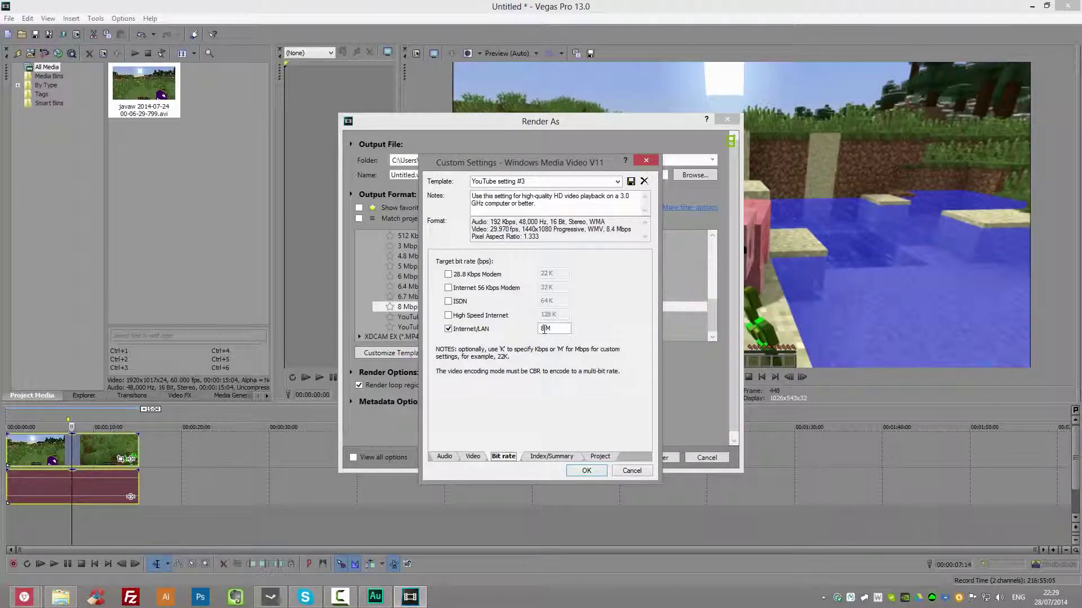
{"action": "left_click_drag", "start_coordinate": [545, 330], "coordinate": [519, 330]}
{"action": "type", "text": "55"}
Set the template's video rendering quality to Best, keep the color space at Default, and accept the custom settings
{"action": "left_click", "coordinate": [557, 458]}
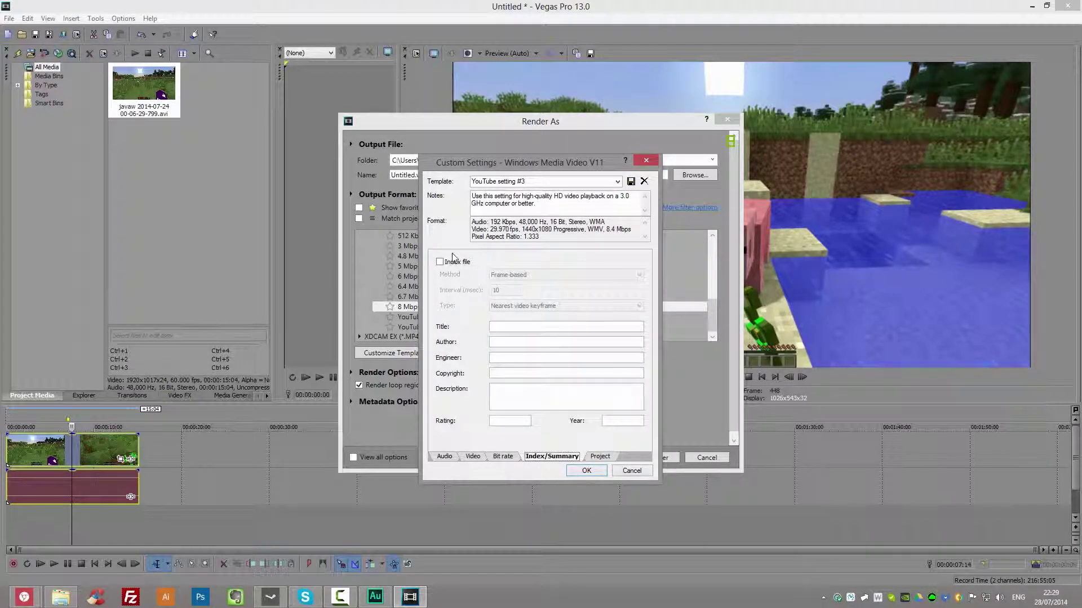
{"action": "left_click", "coordinate": [521, 342]}
{"action": "left_click", "coordinate": [601, 458]}
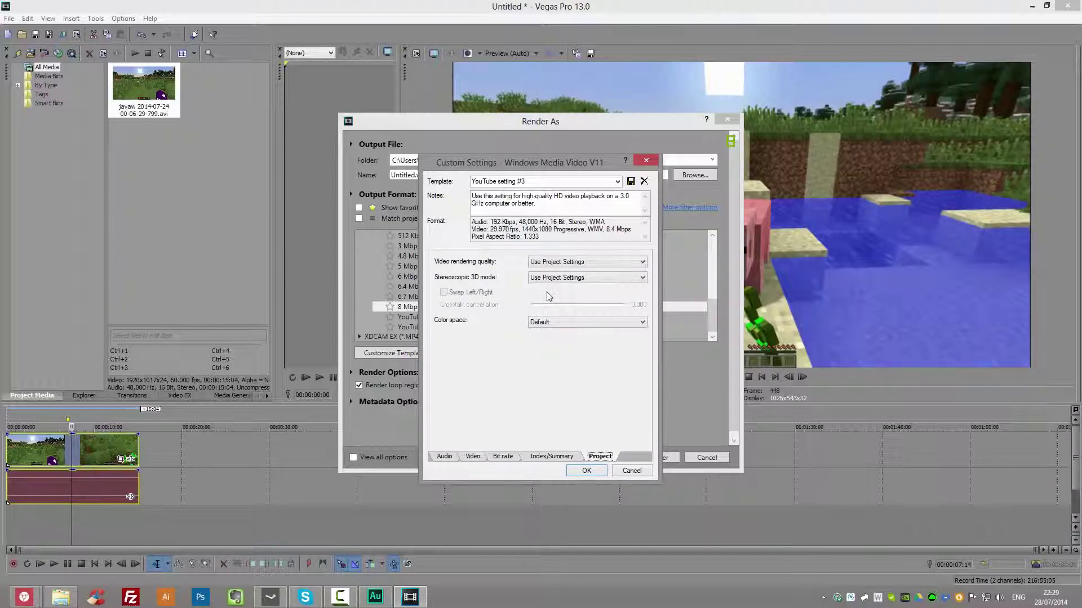
{"action": "left_click", "coordinate": [559, 263]}
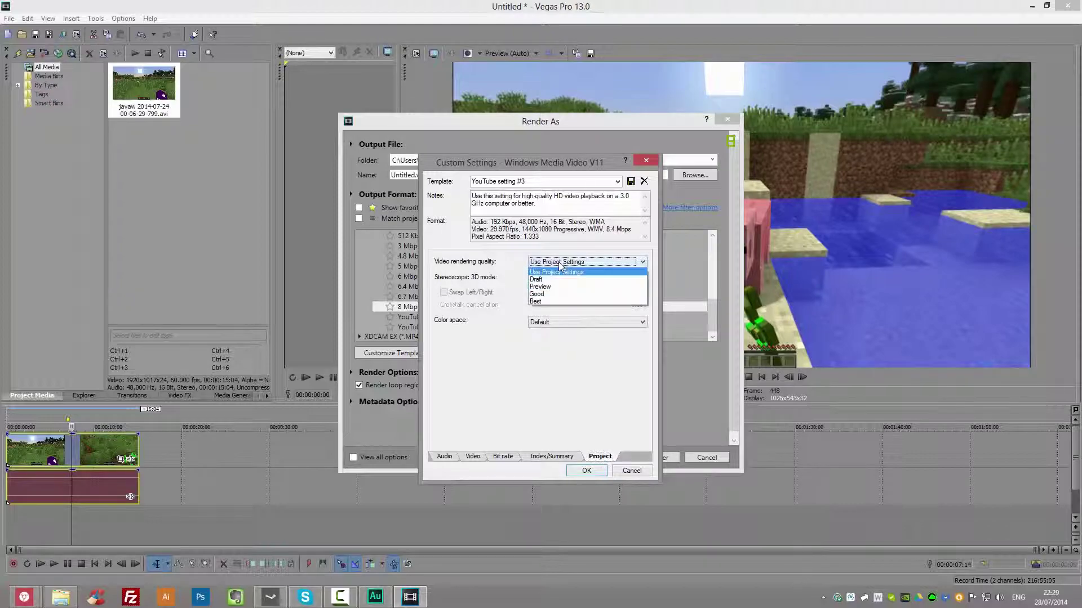
{"action": "left_click", "coordinate": [542, 302]}
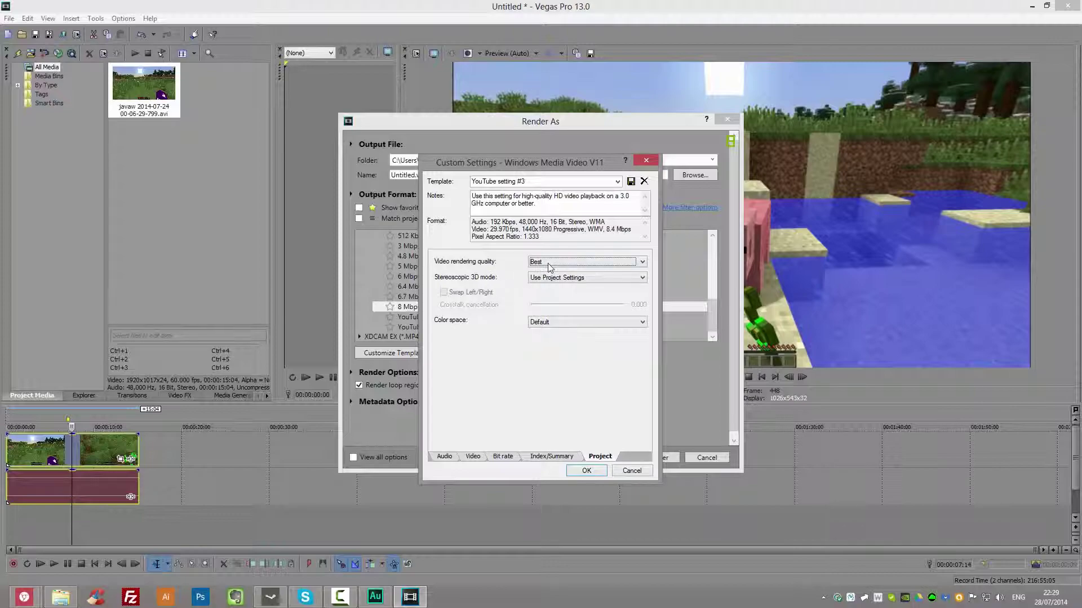
{"action": "left_click", "coordinate": [566, 323]}
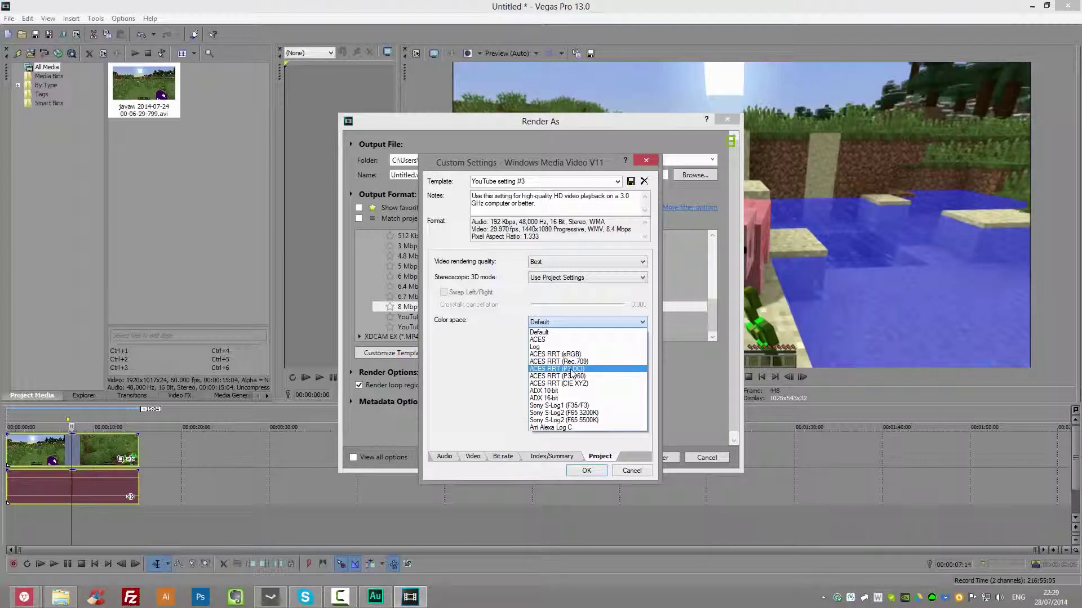
{"action": "left_click", "coordinate": [582, 322]}
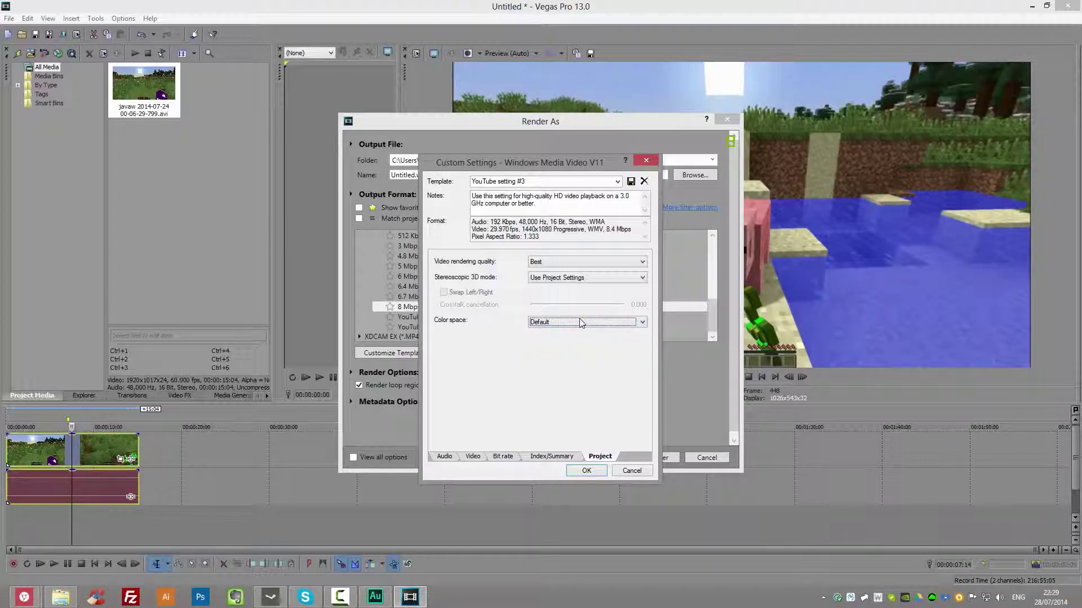
{"action": "left_click", "coordinate": [594, 473]}
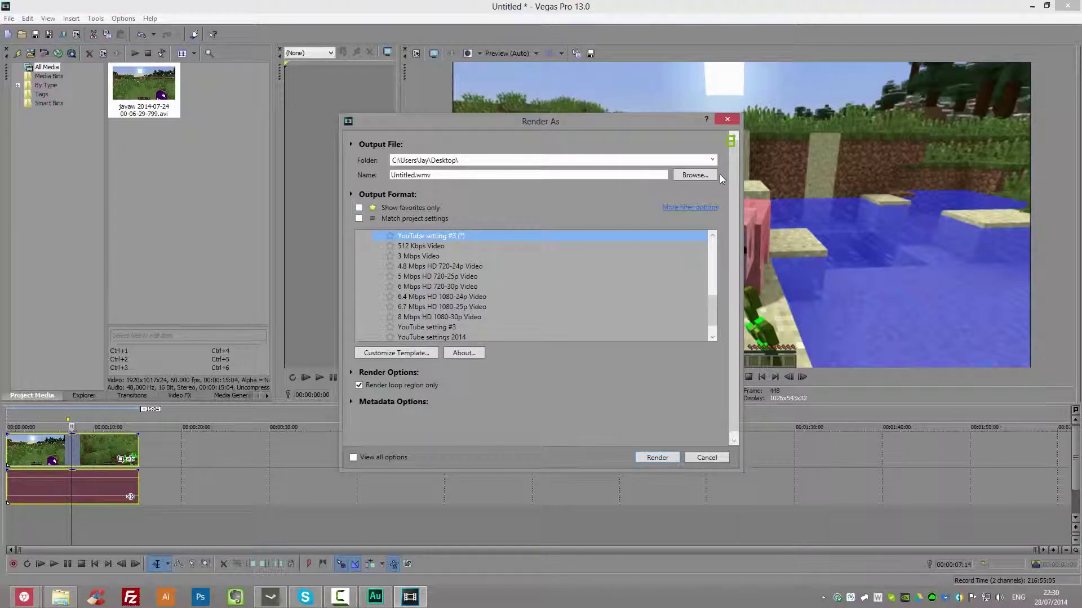
Name the output file "sony v3" on the Desktop, render it with the customized template, and dismiss the finished render
{"action": "left_click", "coordinate": [706, 174]}
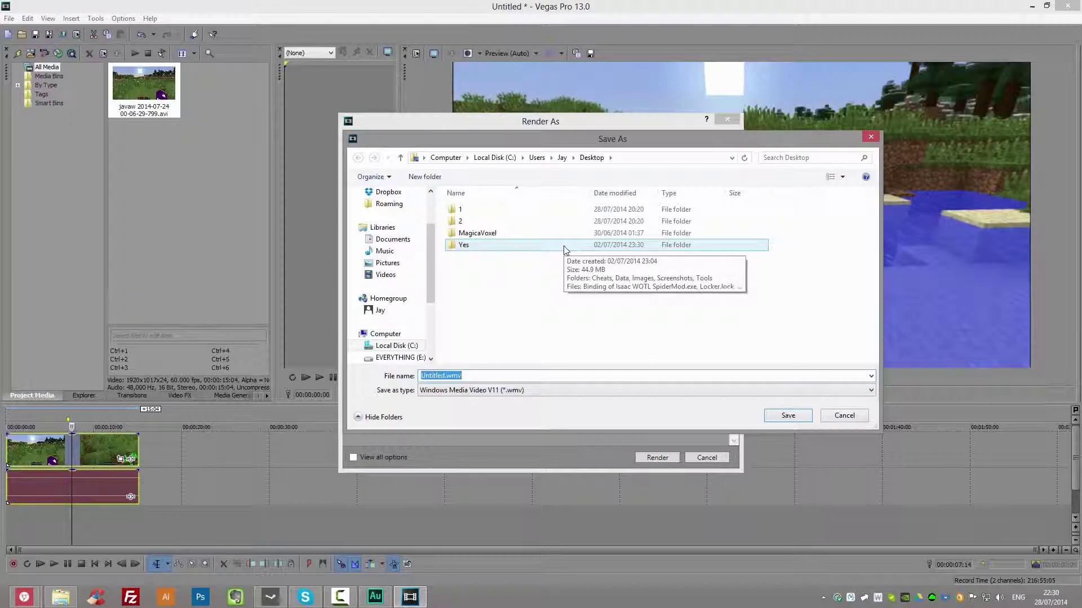
{"action": "type", "text": "sony v3"}
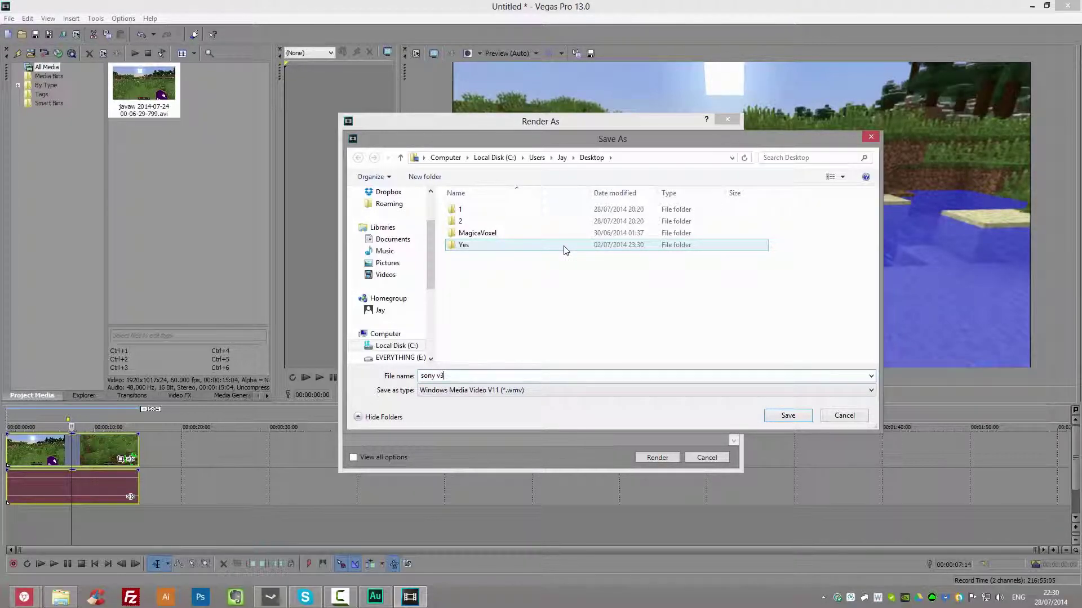
{"action": "key", "text": "Return"}
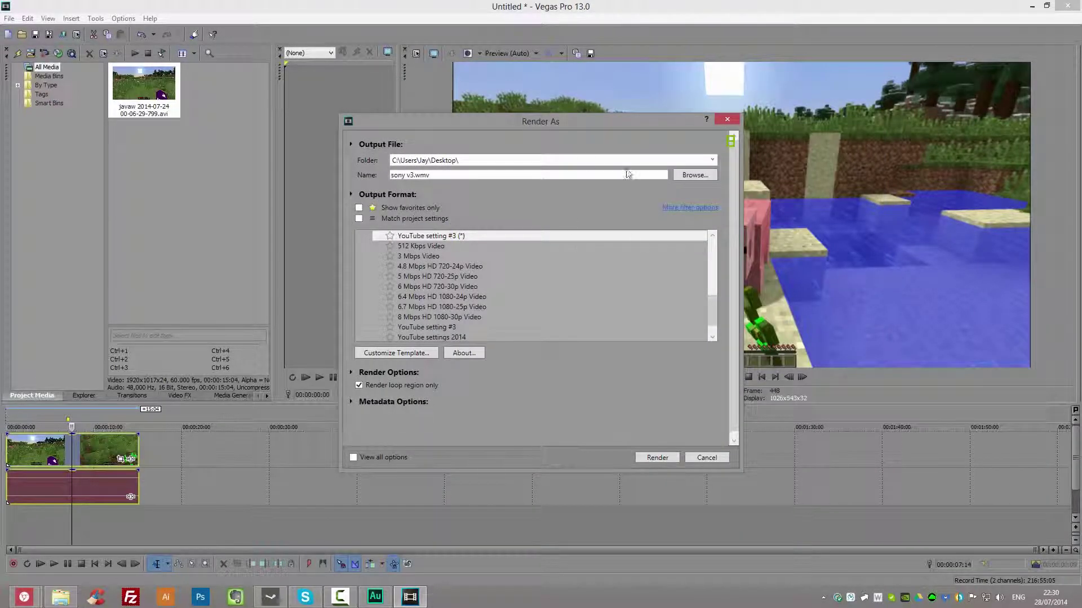
{"action": "left_click", "coordinate": [667, 459]}
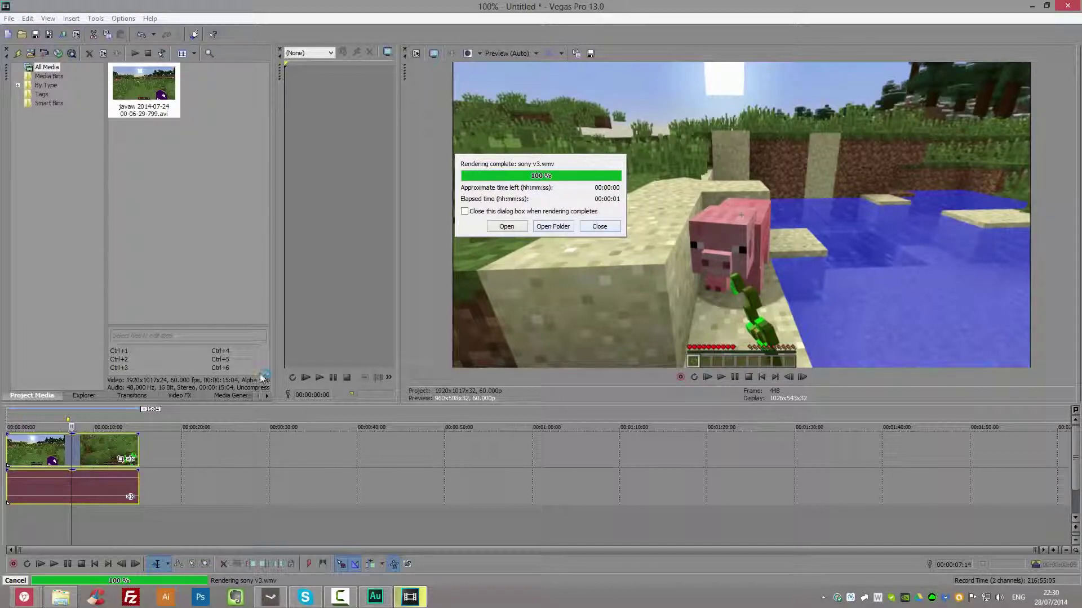
{"action": "left_click", "coordinate": [599, 227]}
Render the timeline again with the YouTube setting #3 template as Untitled.wmv and open its output folder
{"action": "left_click", "coordinate": [62, 35]}
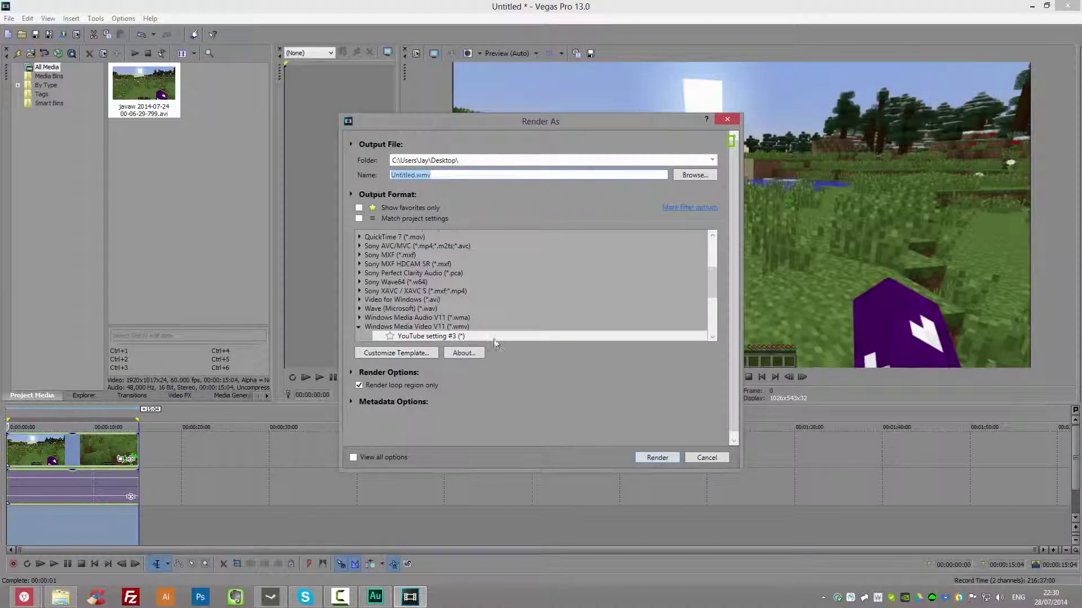
{"action": "left_click", "coordinate": [650, 457]}
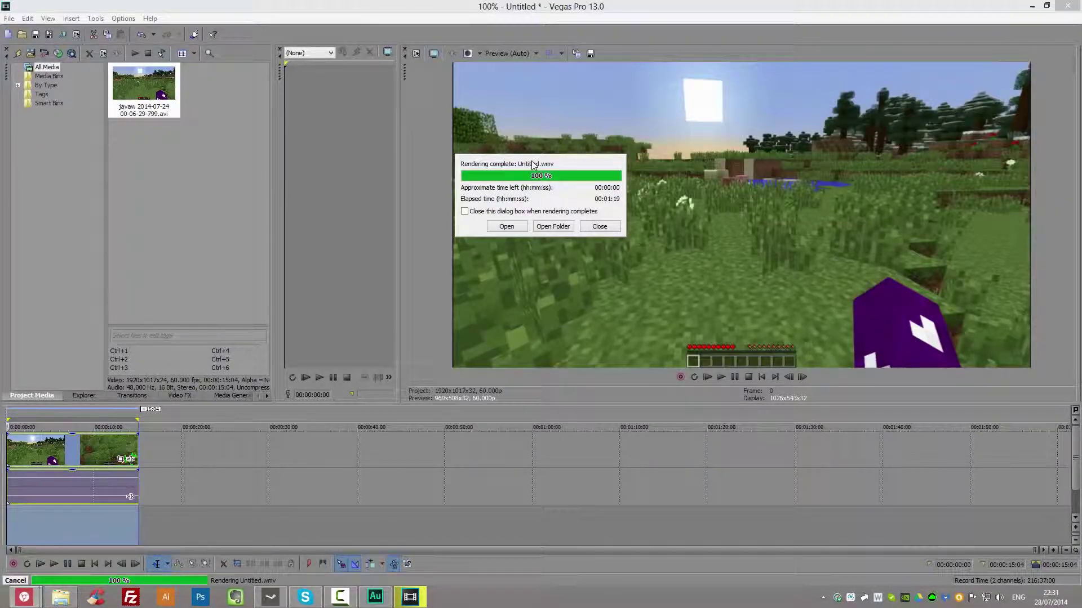
{"action": "left_click", "coordinate": [548, 228]}
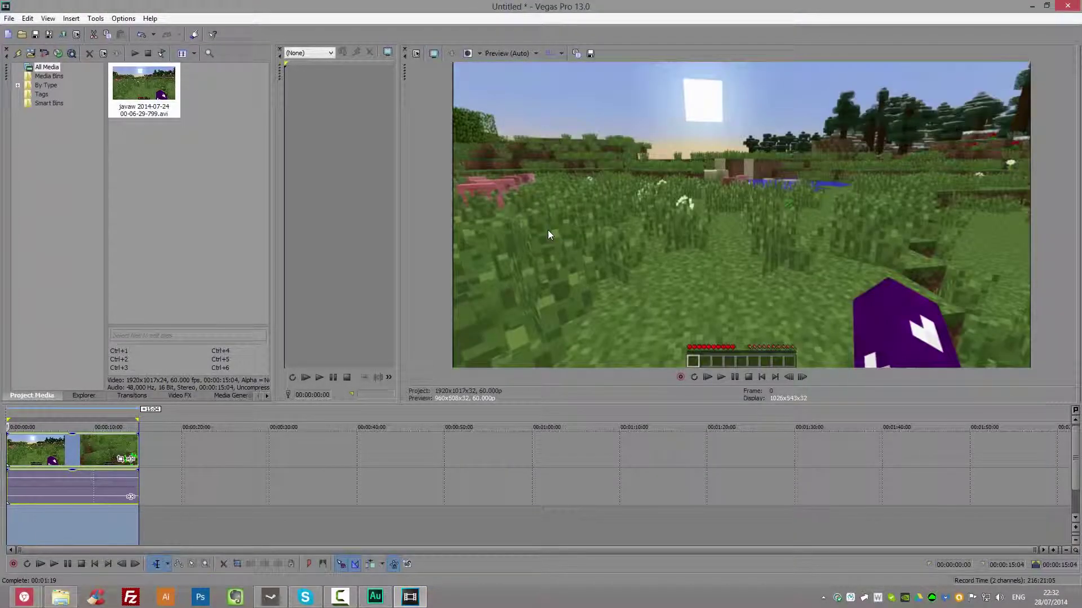
Play the rendered Untitled.wmv in full screen, pausing and skipping ahead to check the picture quality
{"action": "double_click", "coordinate": [642, 286]}
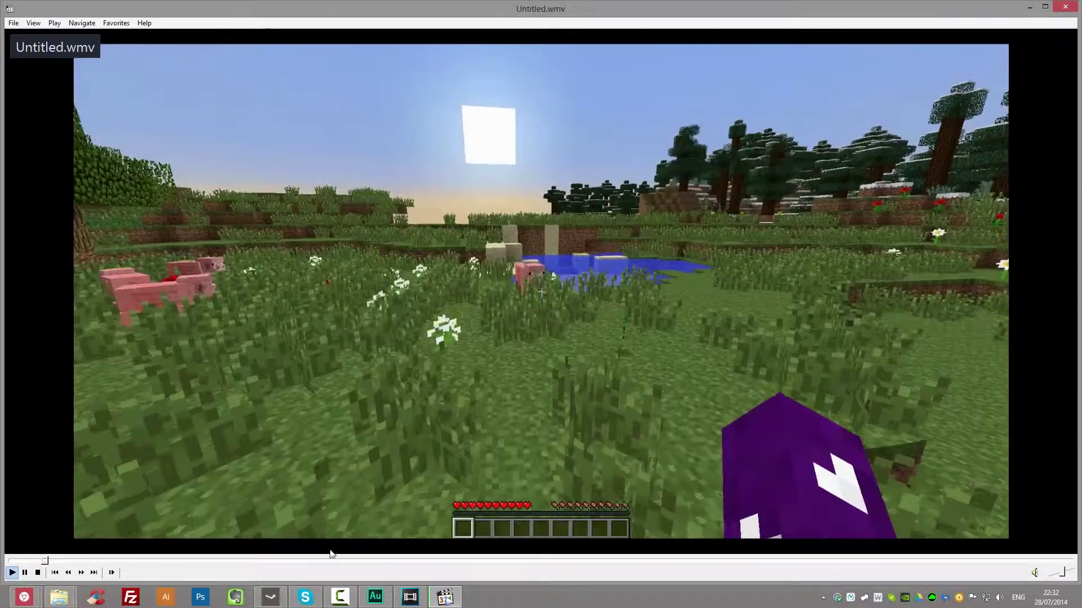
{"action": "left_click", "coordinate": [385, 432]}
{"action": "double_click", "coordinate": [386, 433]}
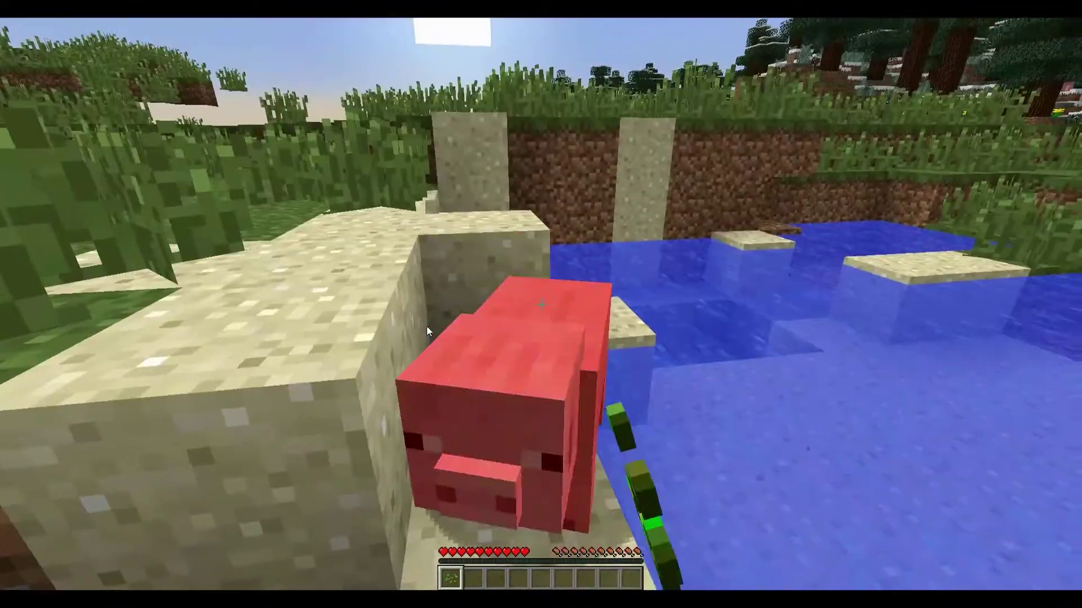
{"action": "left_click", "coordinate": [427, 326]}
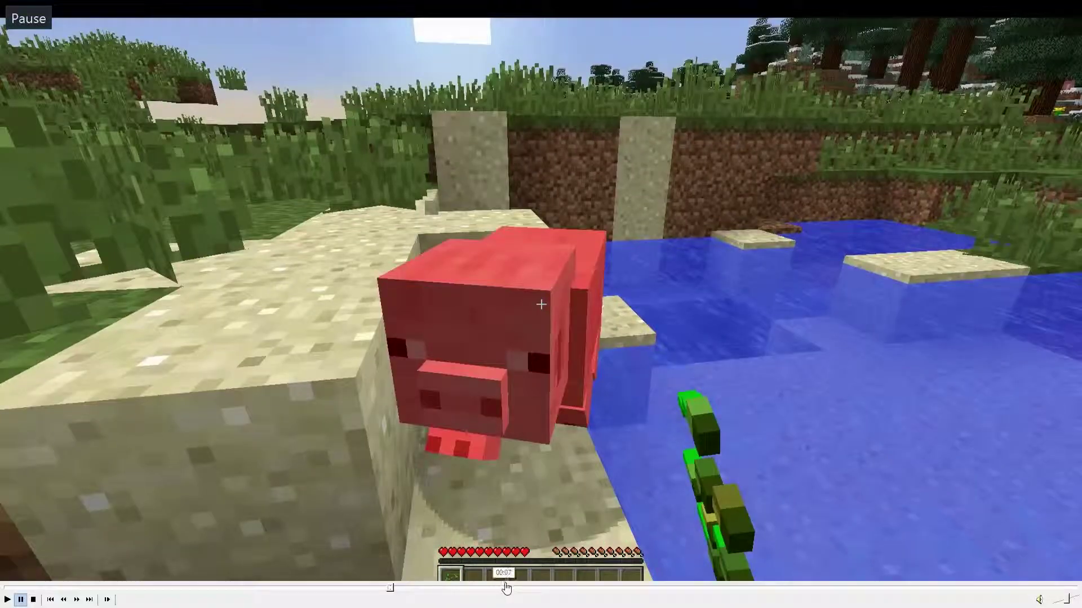
{"action": "left_click", "coordinate": [580, 589]}
{"action": "left_click", "coordinate": [581, 590]}
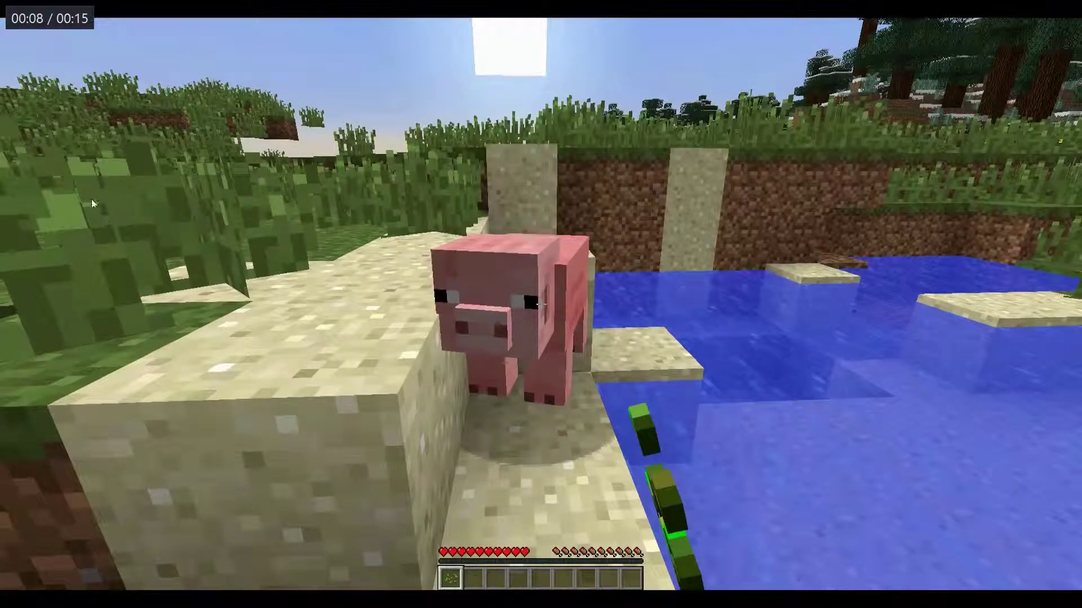
{"action": "left_click", "coordinate": [397, 181]}
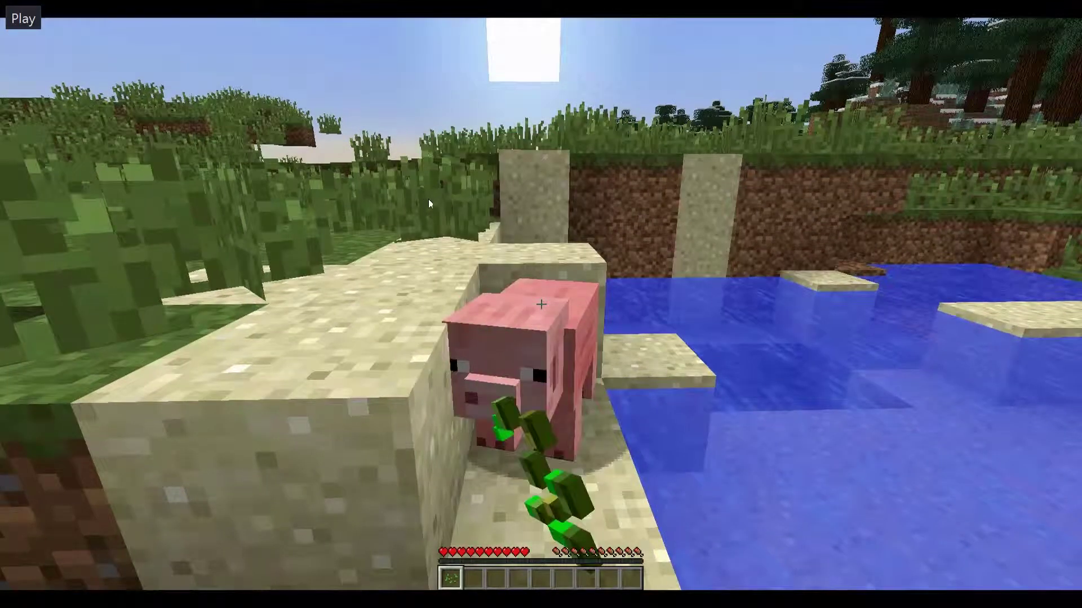
{"action": "left_click", "coordinate": [512, 239]}
{"action": "double_click", "coordinate": [273, 260]}
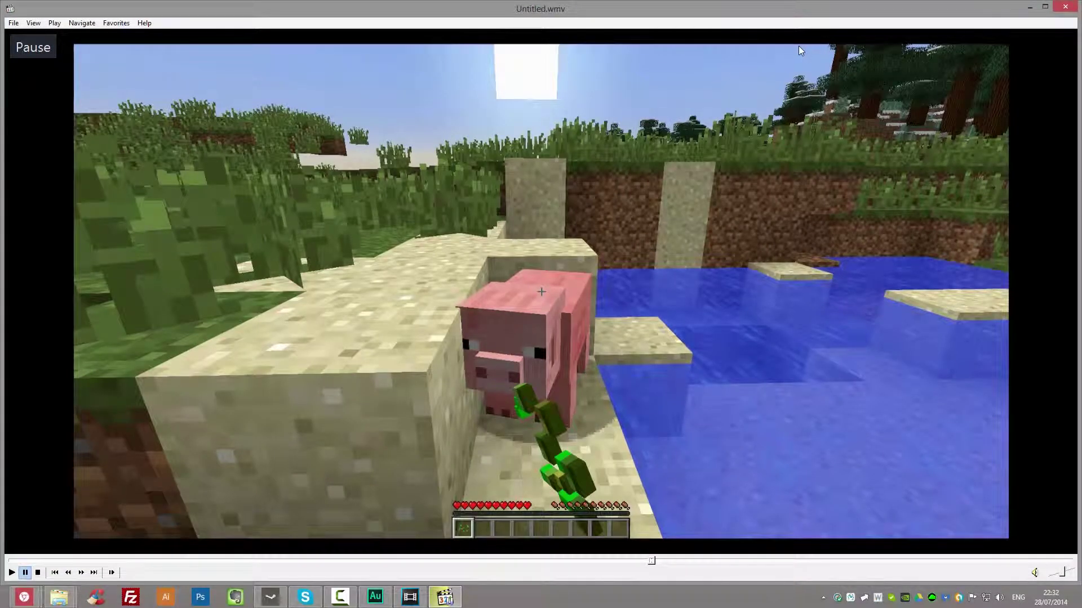
Close the video player and the output folder, and minimize Vegas Pro to show the desktop
{"action": "left_click", "coordinate": [1078, 7]}
{"action": "left_click", "coordinate": [972, 75]}
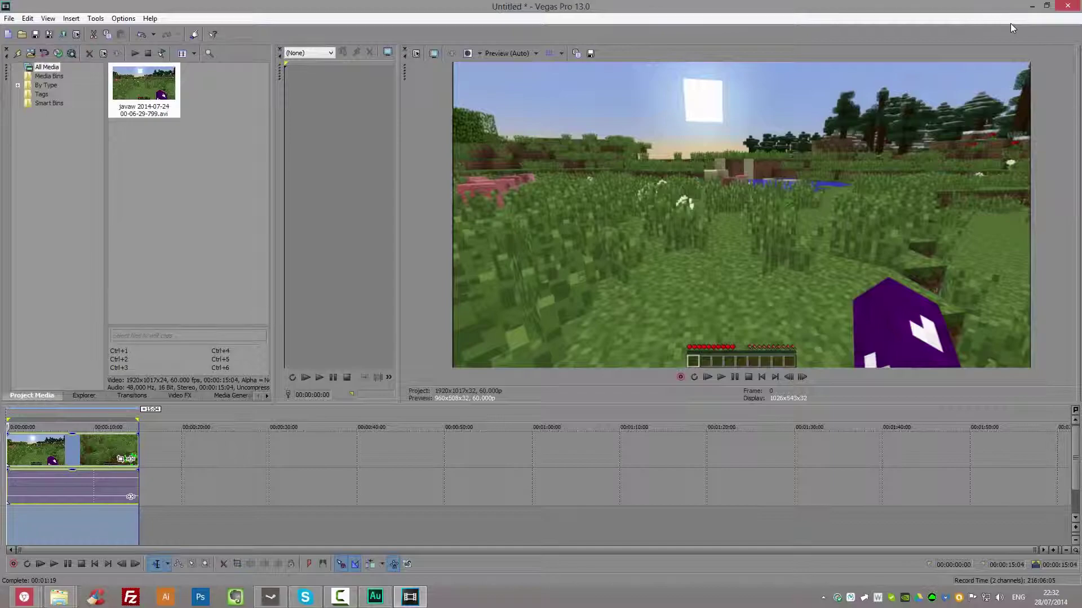
{"action": "left_click", "coordinate": [1032, 5]}
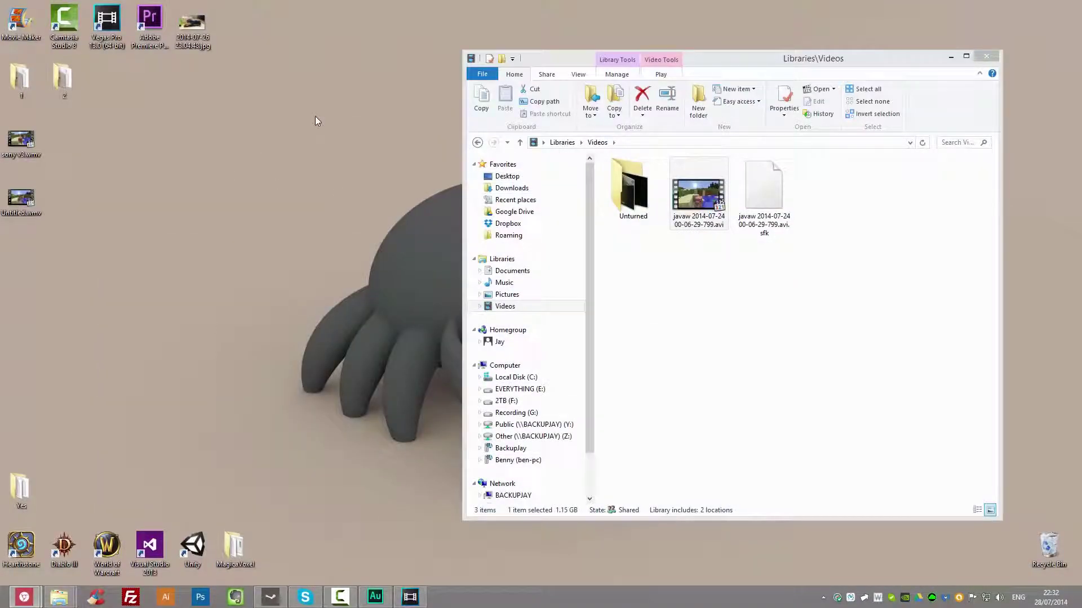
{"action": "left_click_drag", "start_coordinate": [311, 48], "coordinate": [2, 8]}
{"action": "left_click", "coordinate": [254, 149]}
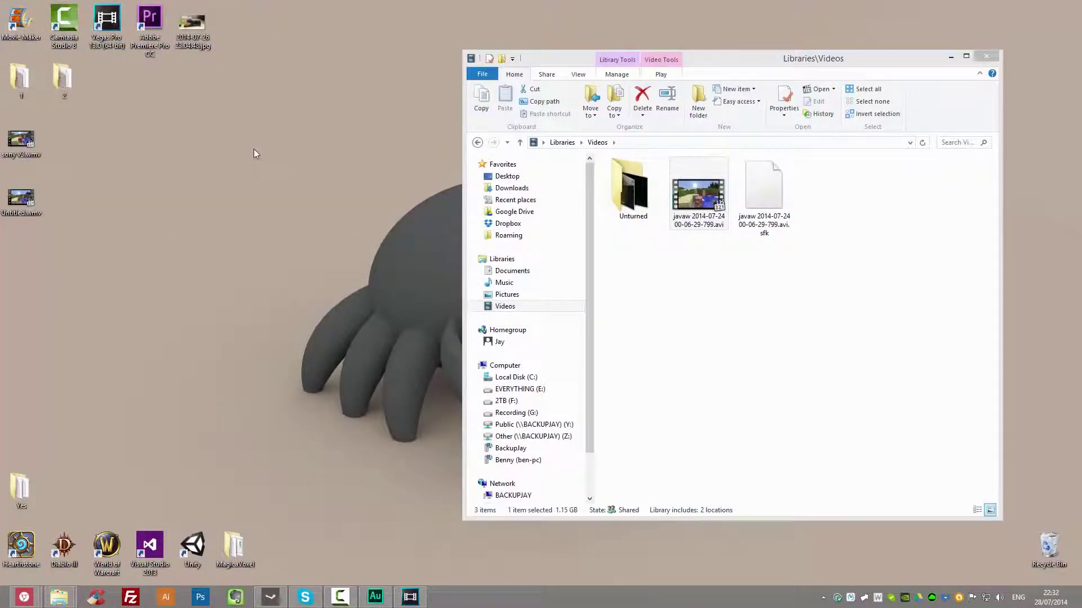